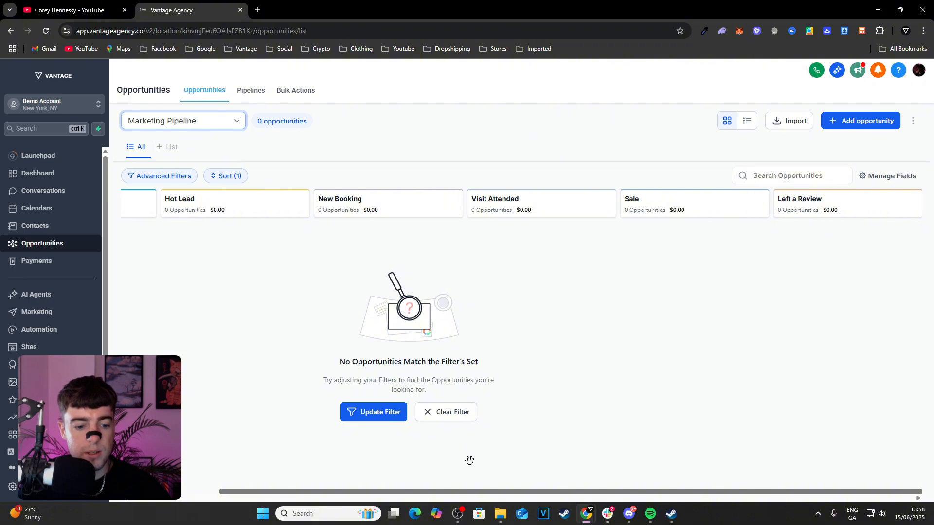
# Open the Marketing Pipeline for editing from the list of opportunity pipelines
pyautogui.moveTo(475, 492); pyautogui.dragTo(349, 475)
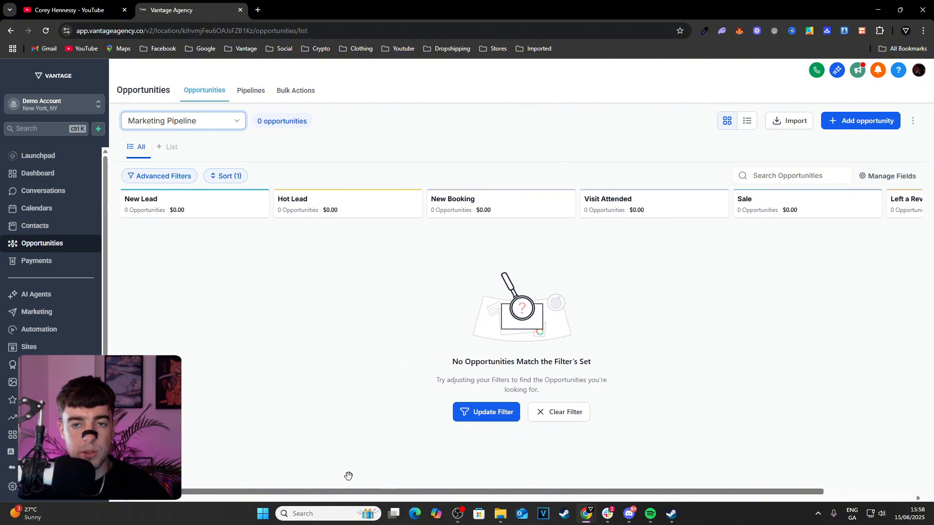
pyautogui.click(253, 95)
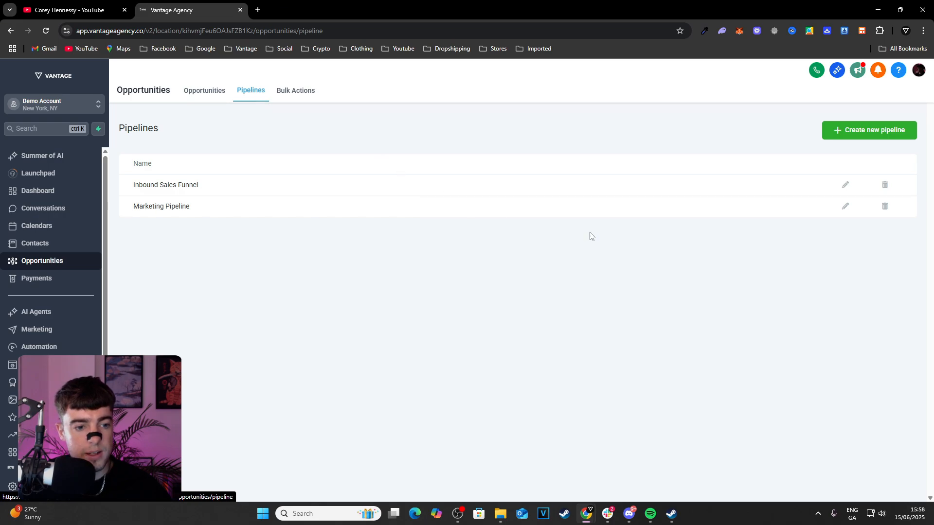
pyautogui.click(845, 206)
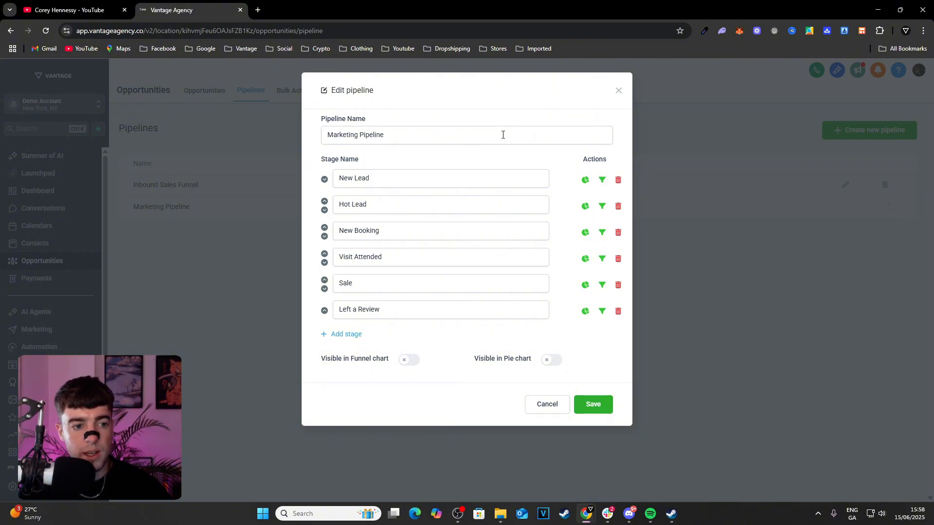
# Rename the pipeline as "Sales Pipeline"
pyautogui.tripleClick(503, 135)
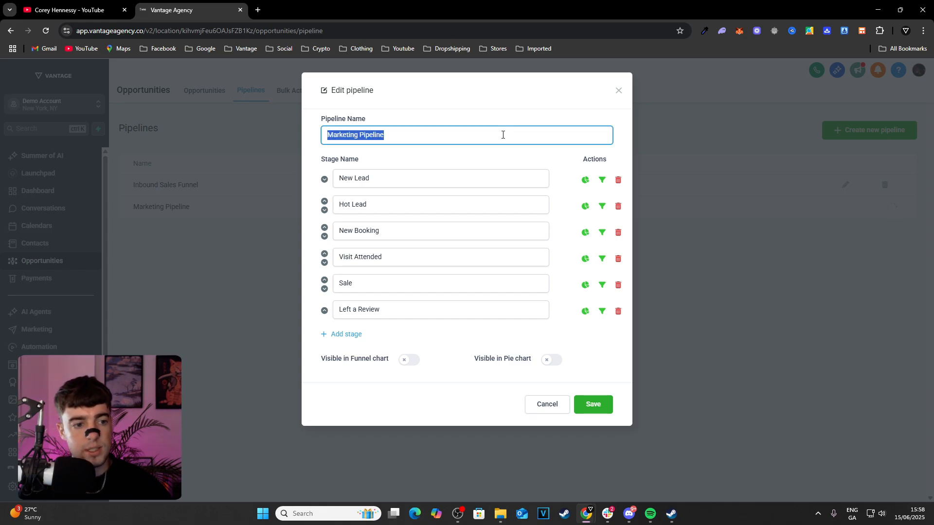
pyautogui.write('Sales M')
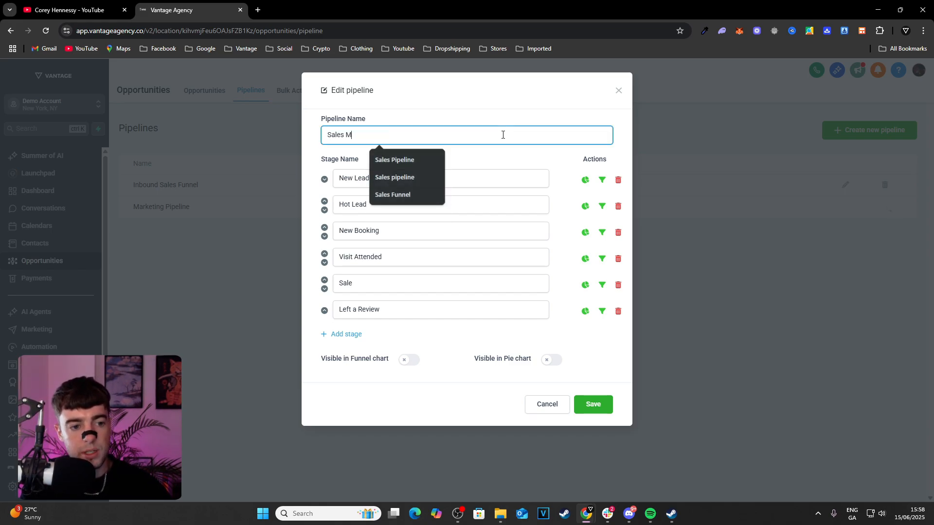
pyautogui.press('BackSpace')
pyautogui.write('P')
pyautogui.press('BackSpace')
pyautogui.write('Pi')
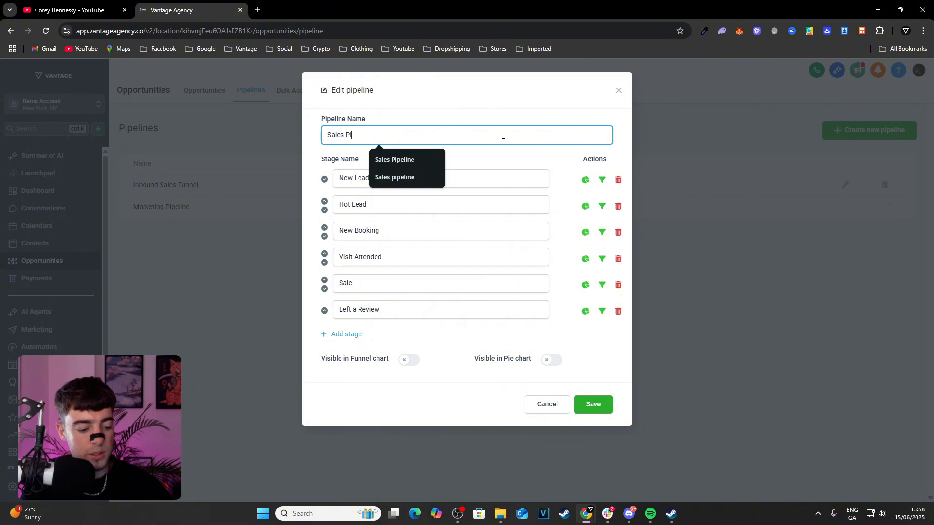
pyautogui.write('pline')
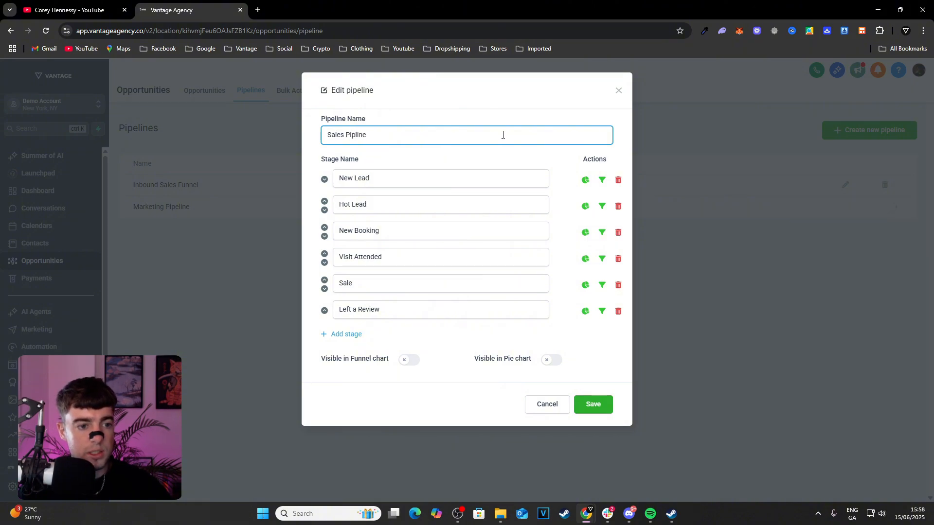
pyautogui.press('BackSpace')
pyautogui.press('BackSpace')
pyautogui.press('BackSpace')
pyautogui.press('BackSpace')
pyautogui.write('eline')
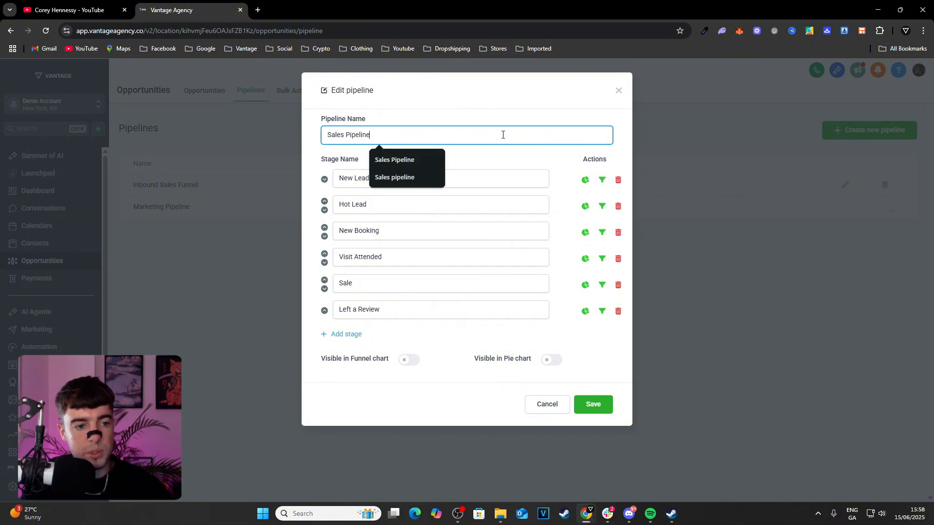
# Rename the second stage, Hot Lead, as "Facebook Leads"
pyautogui.click(502, 172)
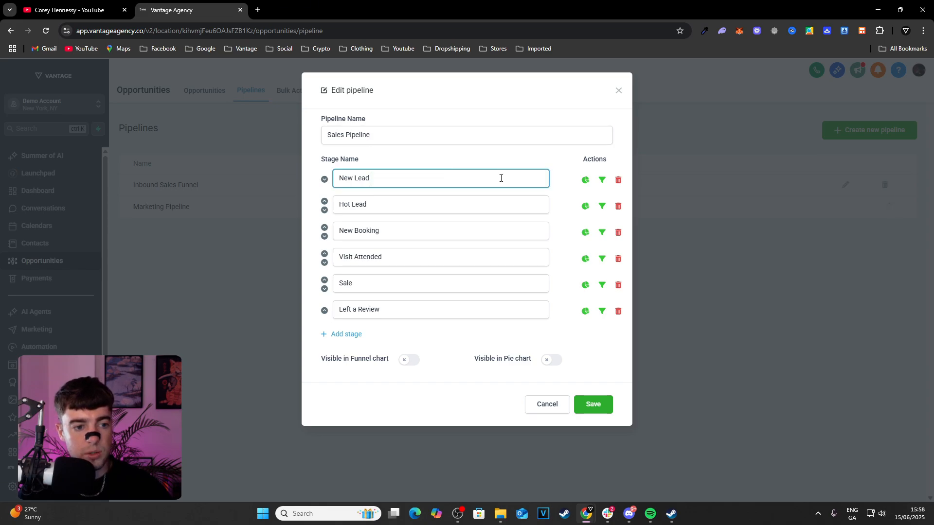
pyautogui.tripleClick(460, 210)
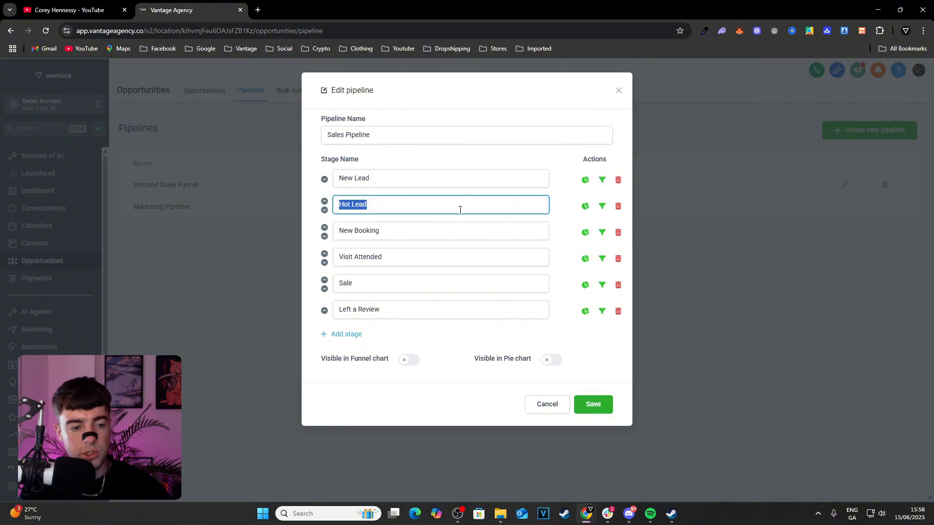
pyautogui.write('Face')
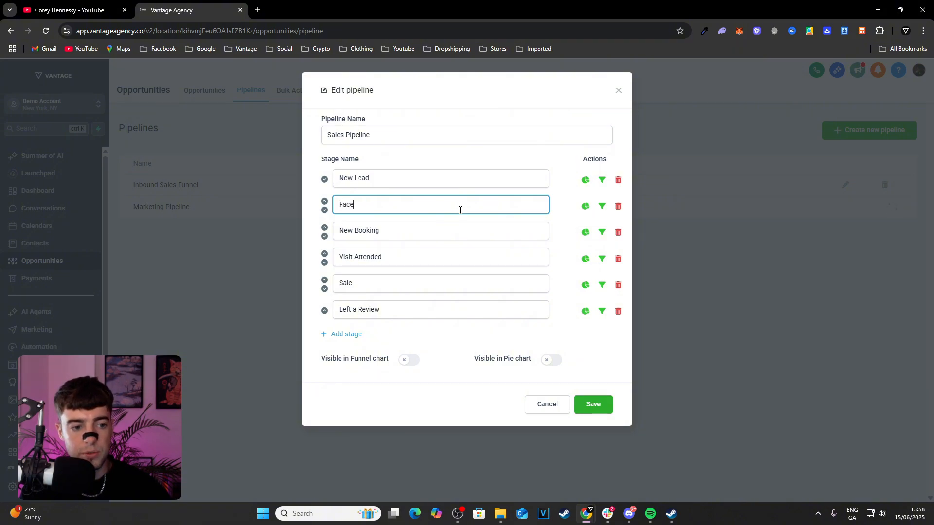
pyautogui.write('book Leads')
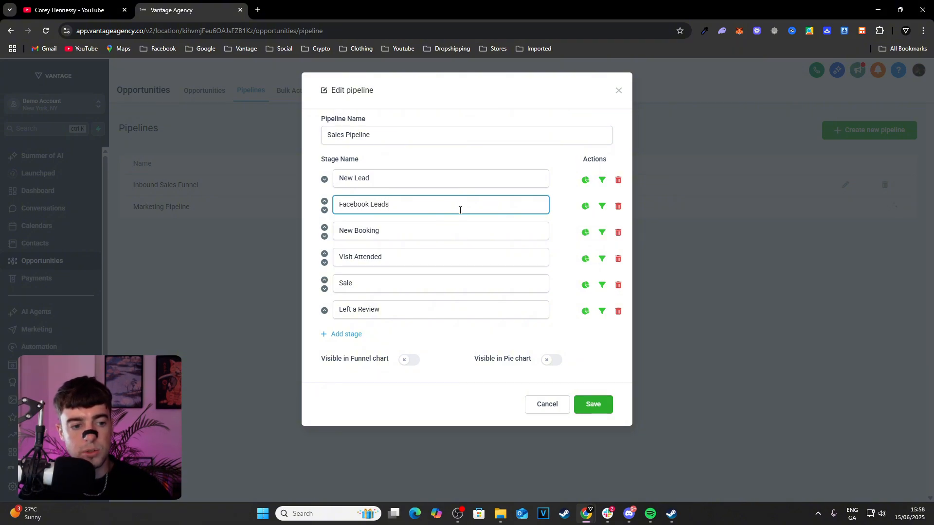
# Replace the second stage's name, below New Lead, with "Day 2 - Follow Up"
pyautogui.doubleClick(457, 209)
pyautogui.hotkey('ctrl', 'a')
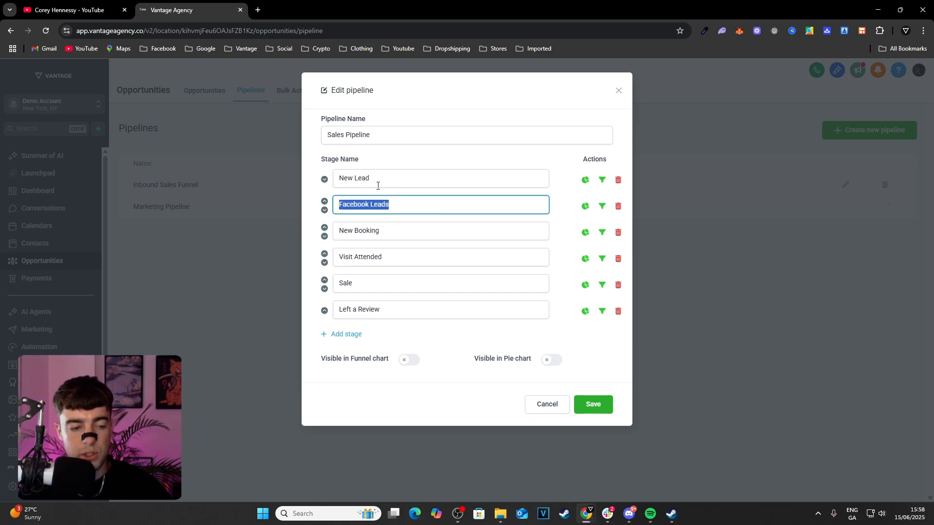
pyautogui.click(408, 182)
pyautogui.tripleClick(410, 204)
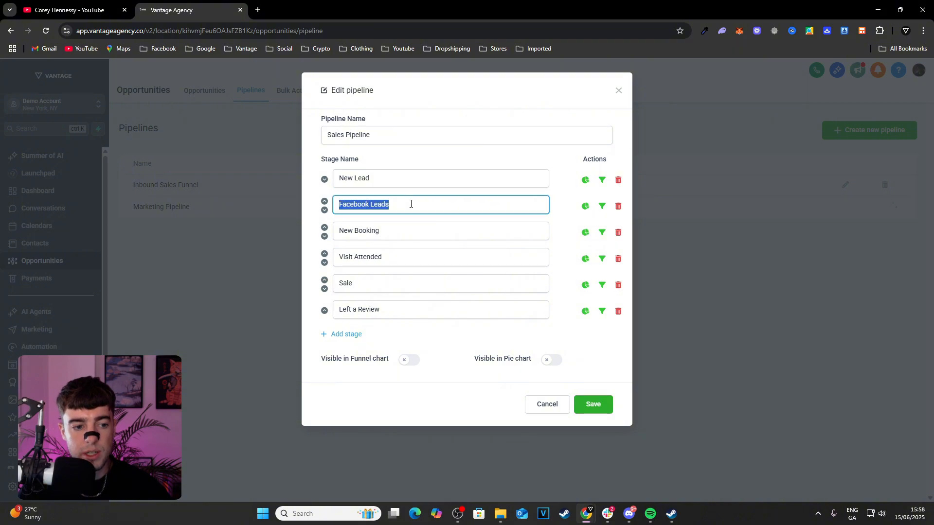
pyautogui.write('Da')
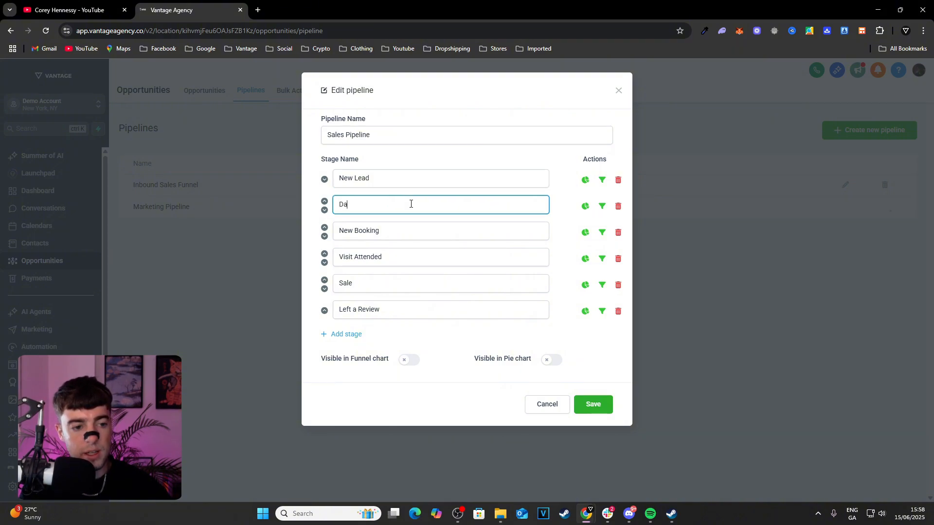
pyautogui.write('y 2  -')
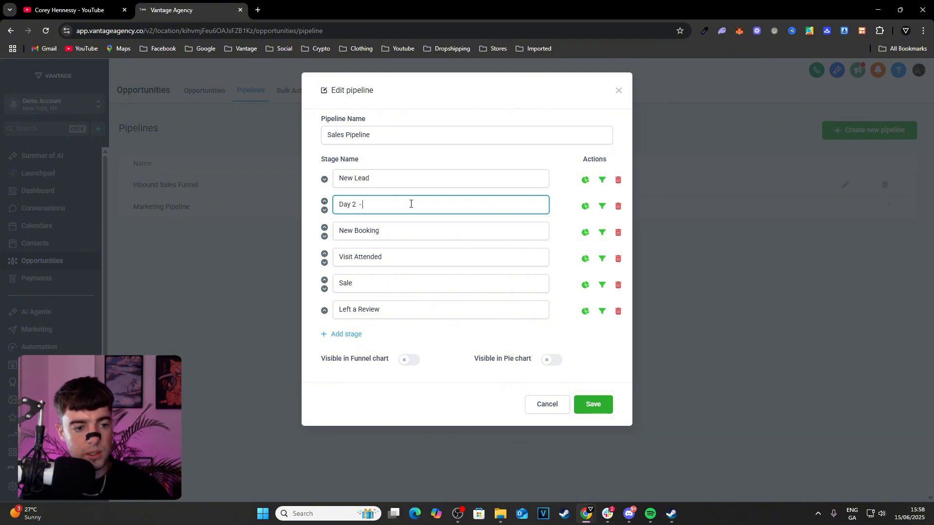
pyautogui.write(' Follow Up')
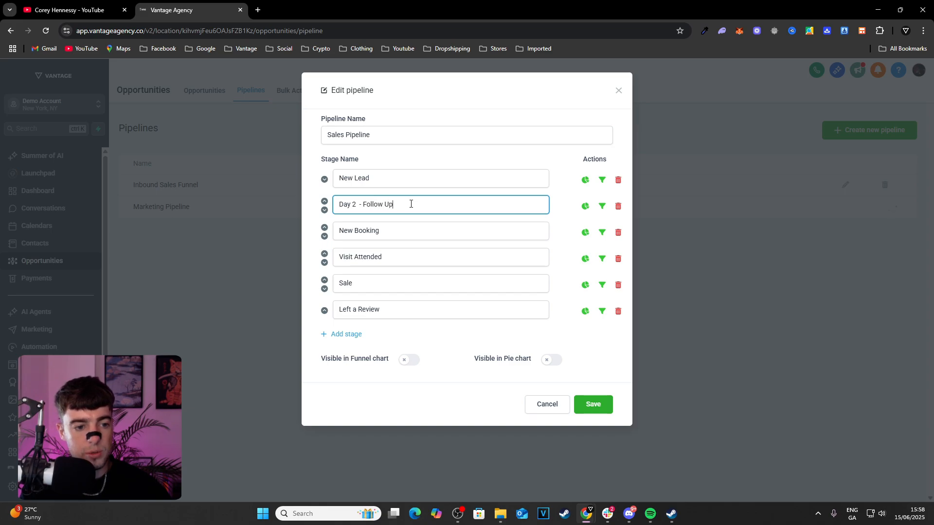
# Rename the third stage, New Booking, as "Day 3 - Automated (Email + SMS)"
pyautogui.press('Tab')
pyautogui.write('D')
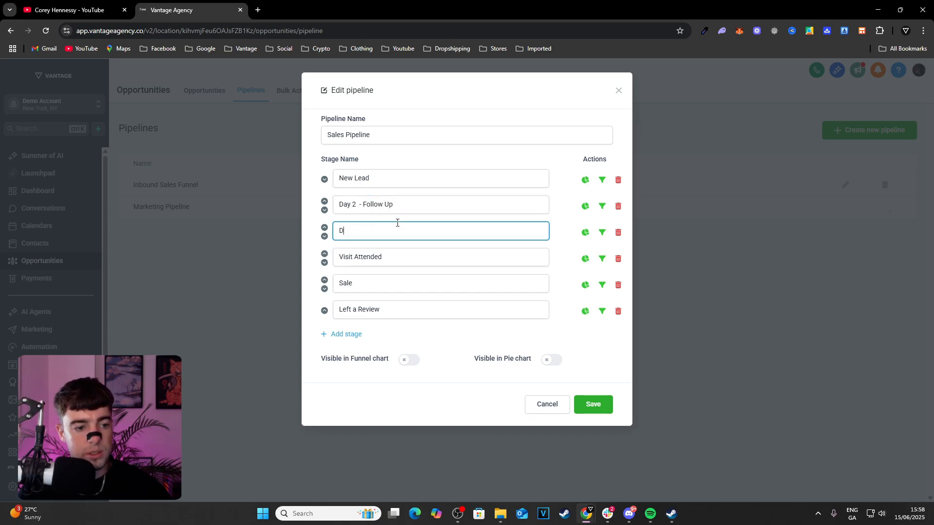
pyautogui.write('ay ')
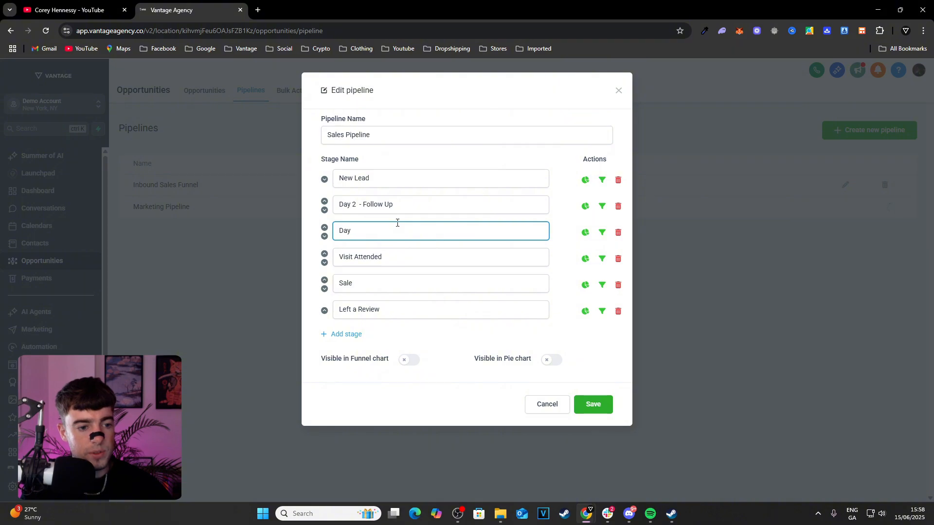
pyautogui.write('4')
pyautogui.press('BackSpace')
pyautogui.write('3 ')
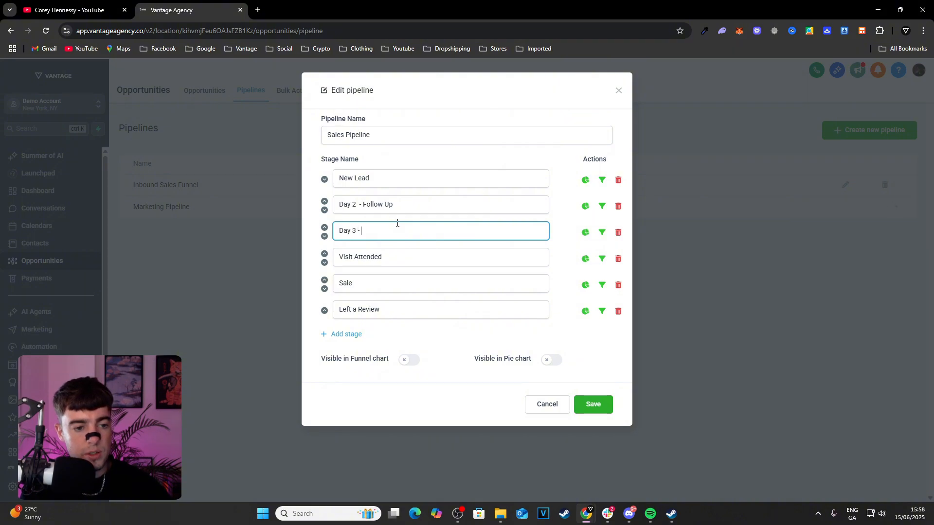
pyautogui.write('- ')
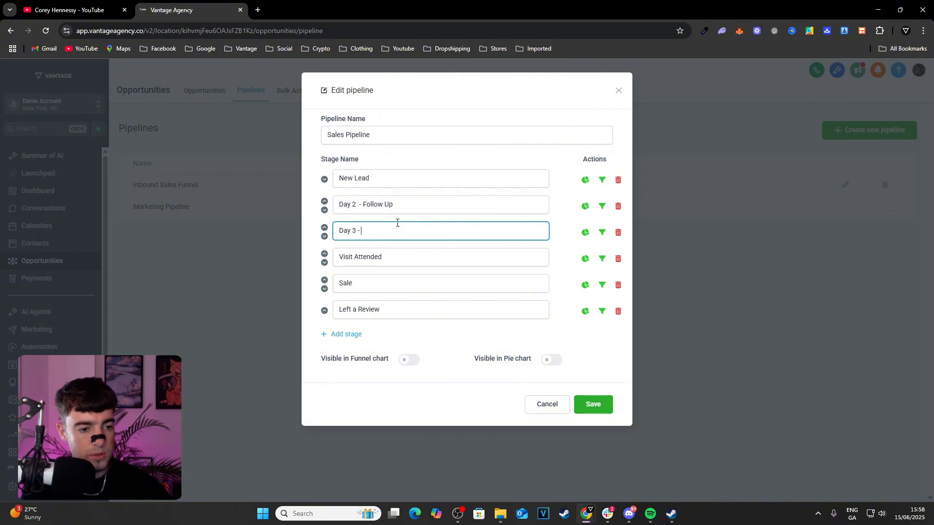
pyautogui.write('Automated')
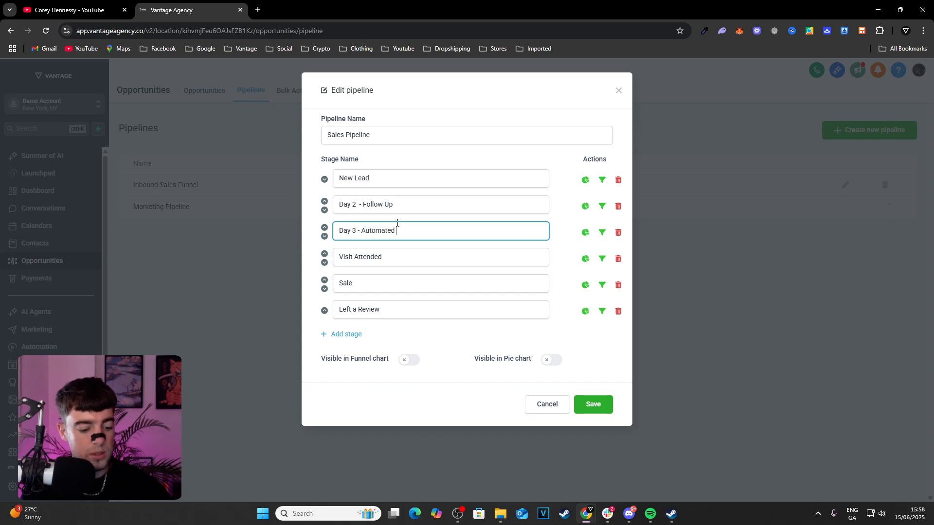
pyautogui.write(' (Ema')
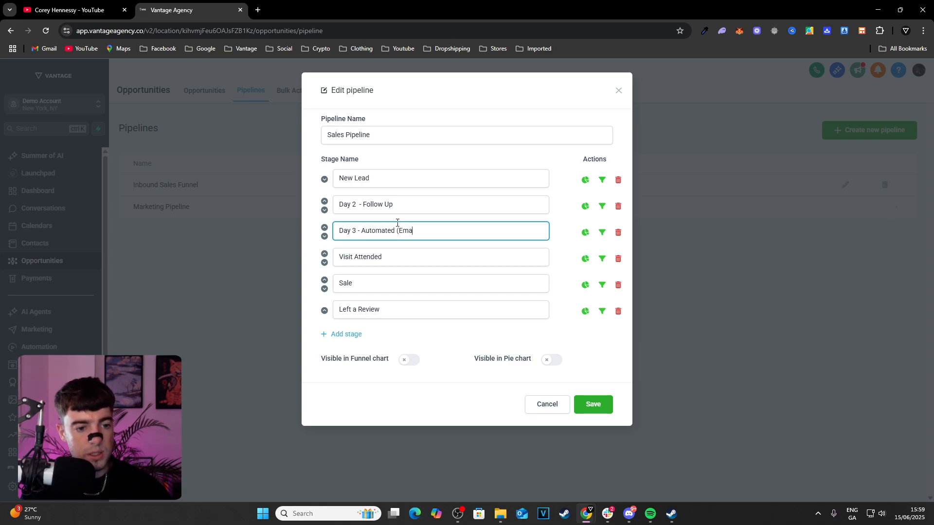
pyautogui.write('il + ')
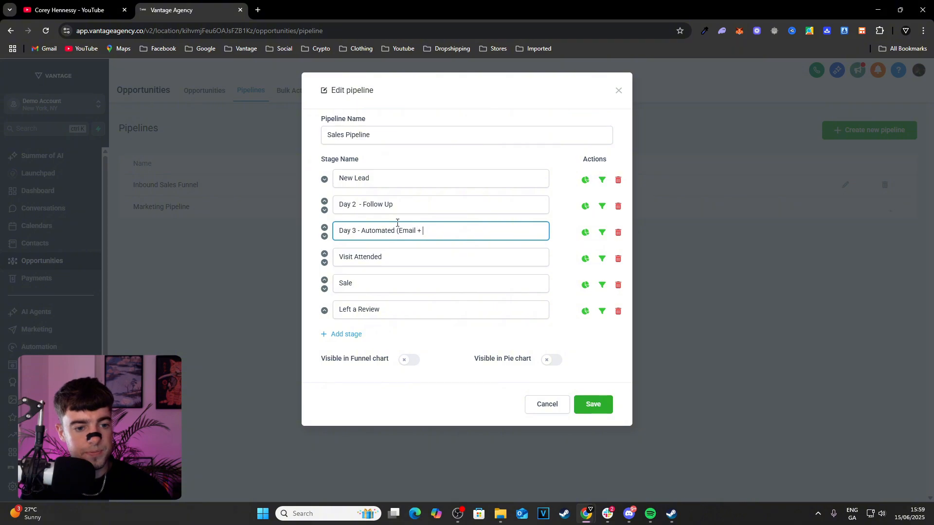
pyautogui.write('sms')
pyautogui.press('BackSpace')
pyautogui.press('BackSpace')
pyautogui.press('BackSpace')
pyautogui.write('SN')
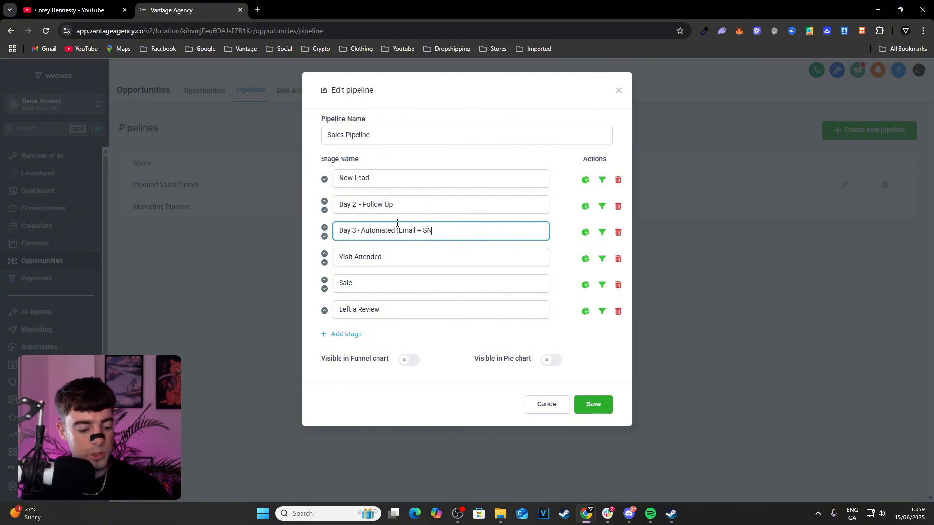
pyautogui.press('BackSpace')
pyautogui.write('MS)')
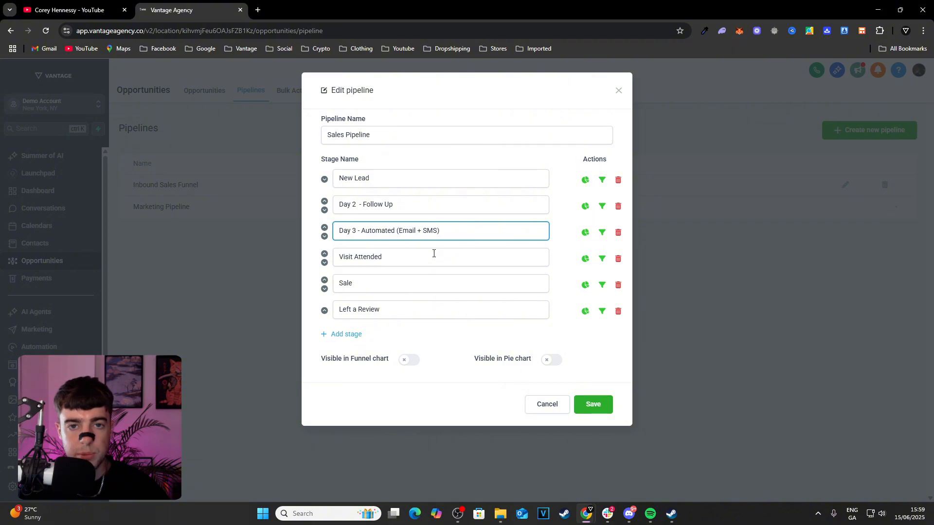
# Extend the day range in the automated email and SMS stage's name to "Day 3-5"
pyautogui.tripleClick(433, 254)
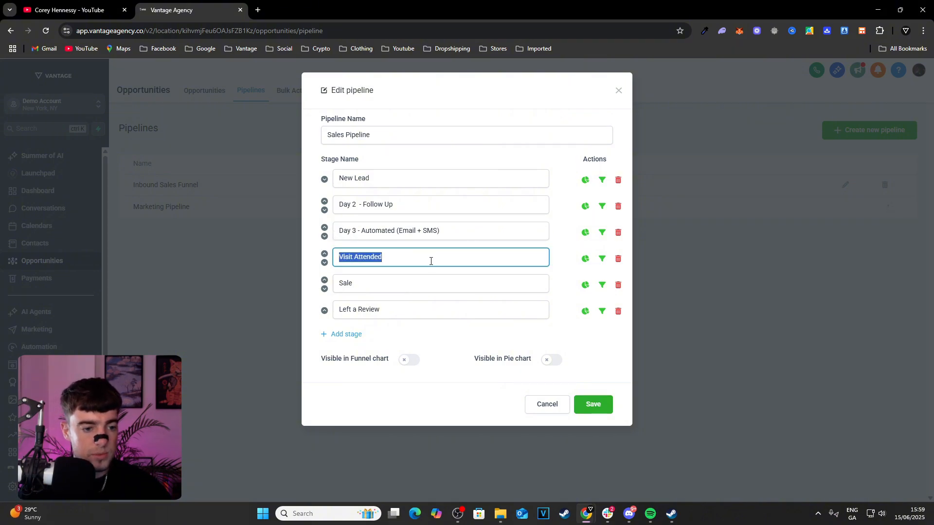
pyautogui.click(360, 233)
pyautogui.write('-5')
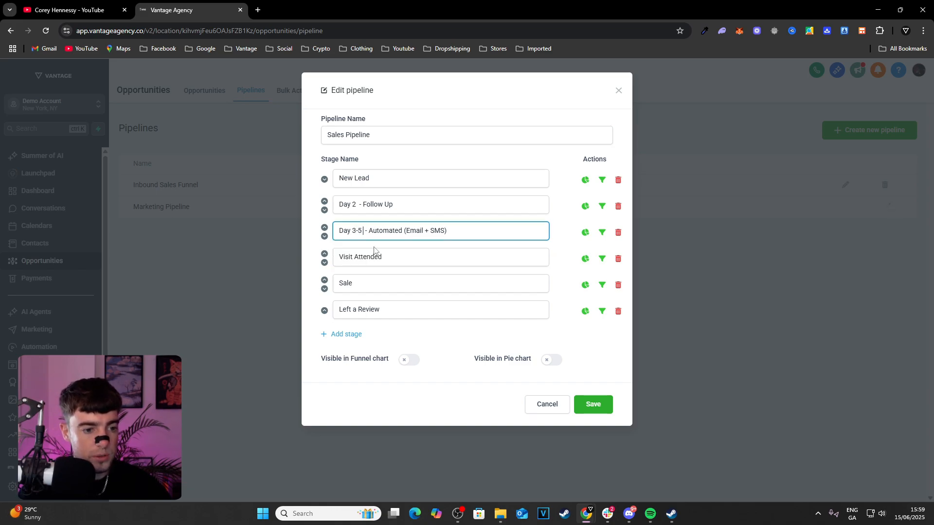
# Rename the fourth stage, Visit Attended, as "Day 6 - Final Follow Up"
pyautogui.tripleClick(425, 257)
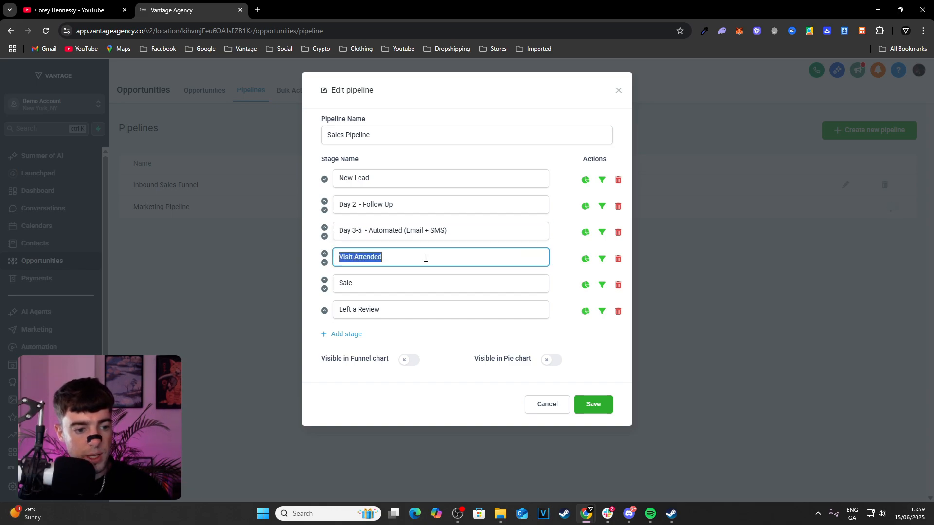
pyautogui.write('d')
pyautogui.press('BackSpace')
pyautogui.write('D')
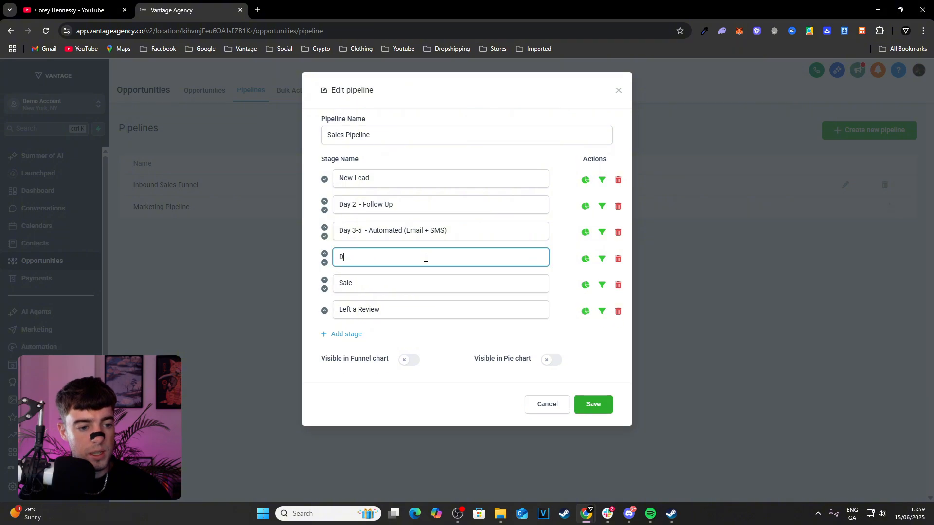
pyautogui.write('ay 6 -')
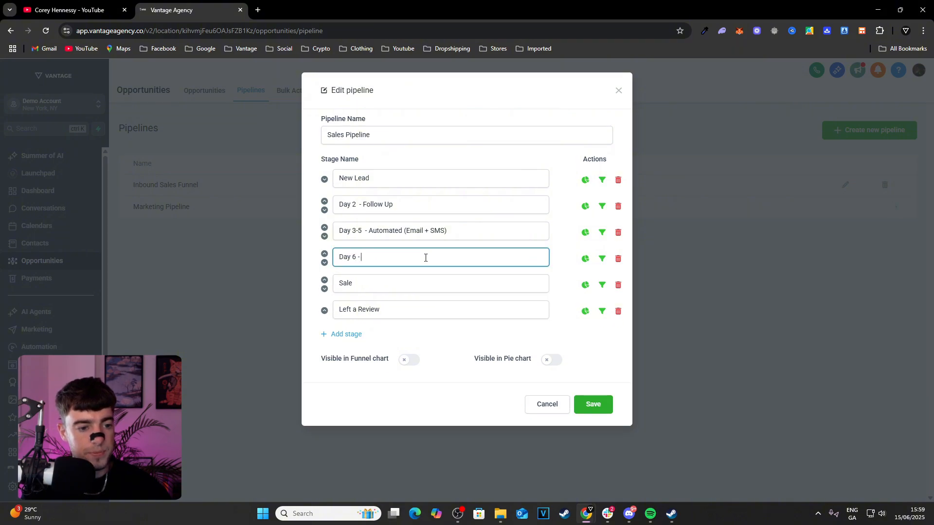
pyautogui.write(' Final Fol')
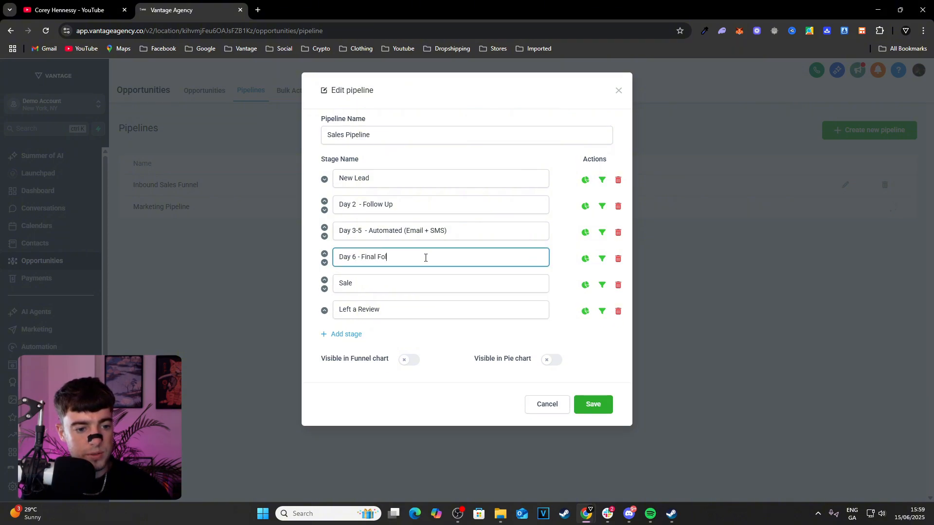
pyautogui.write('low Up')
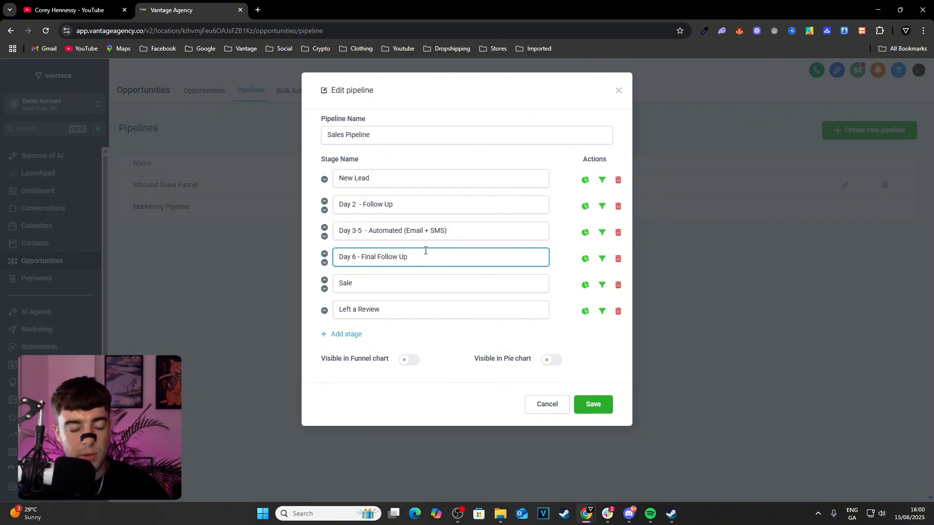
# Rename the fifth stage, Sale, as "No Response"
pyautogui.doubleClick(411, 287)
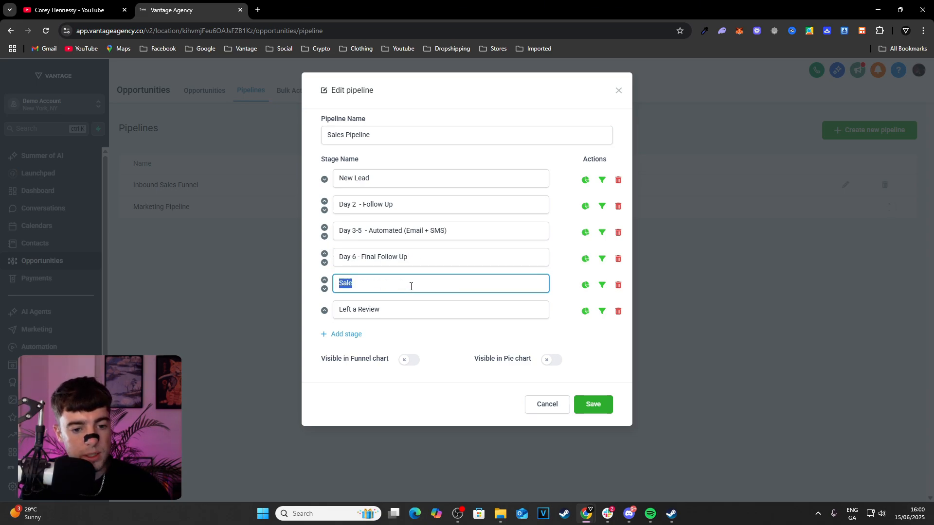
pyautogui.write('No Respon')
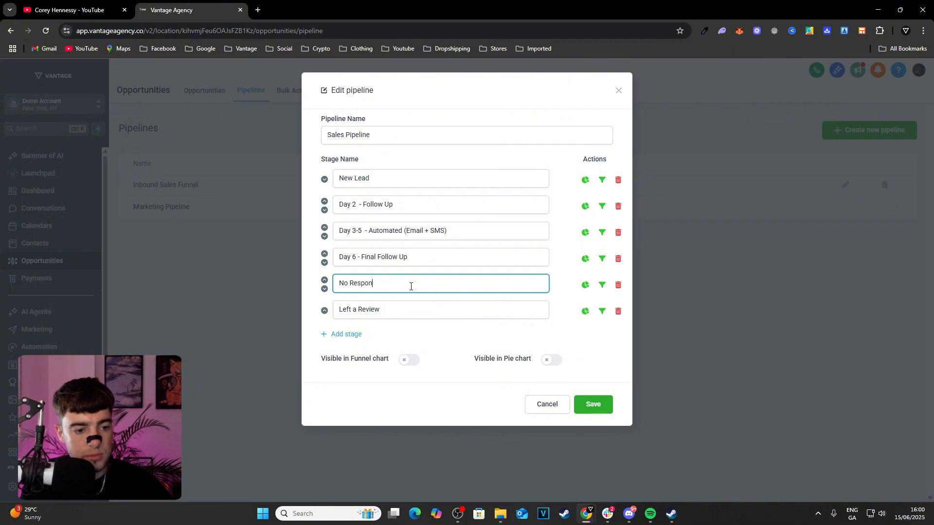
pyautogui.write('se')
# Add a stage named "Call Booked" between No Response and Left a Review
pyautogui.click(330, 334)
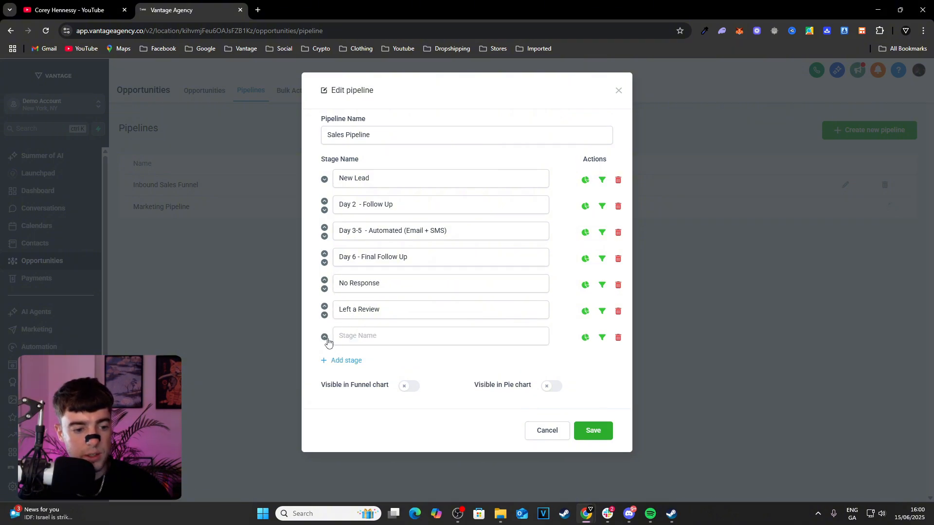
pyautogui.click(325, 337)
pyautogui.click(359, 313)
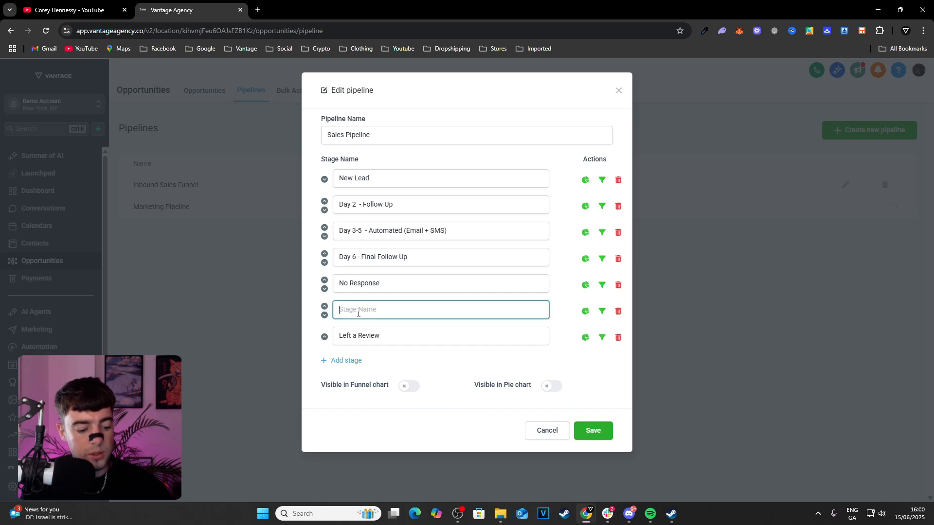
pyautogui.write('Call Booked')
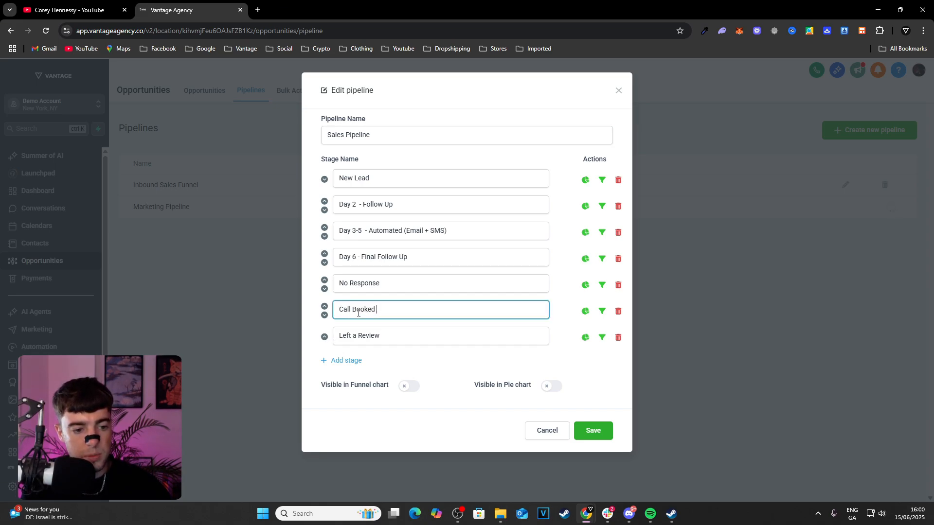
# Add a stage named "Proposal Sent" between Call Booked and Left a Review
pyautogui.click(339, 360)
pyautogui.click(360, 345)
pyautogui.click(324, 364)
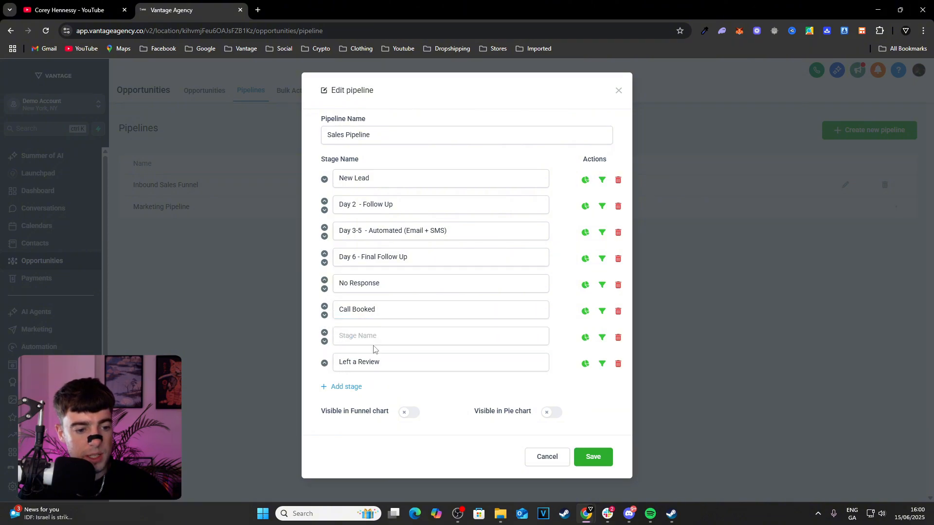
pyautogui.click(376, 341)
pyautogui.write('Pr')
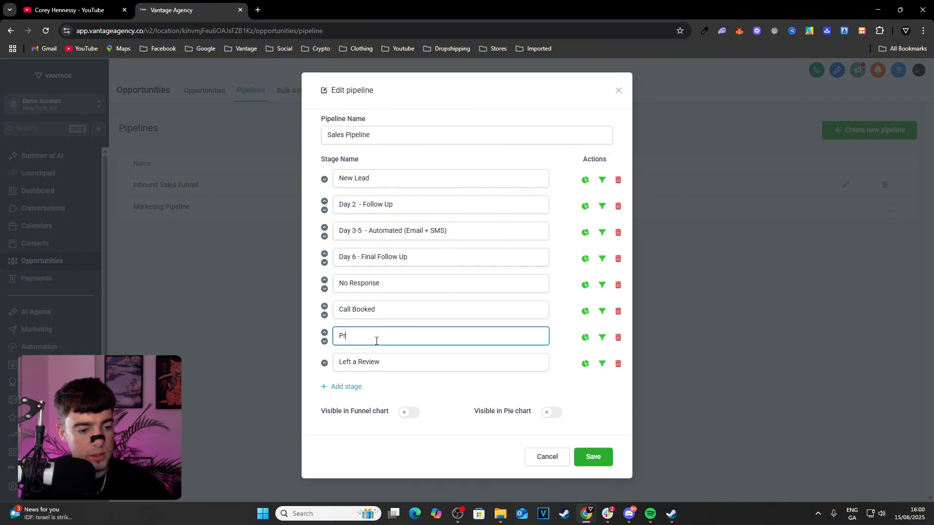
pyautogui.write('oposal Sent')
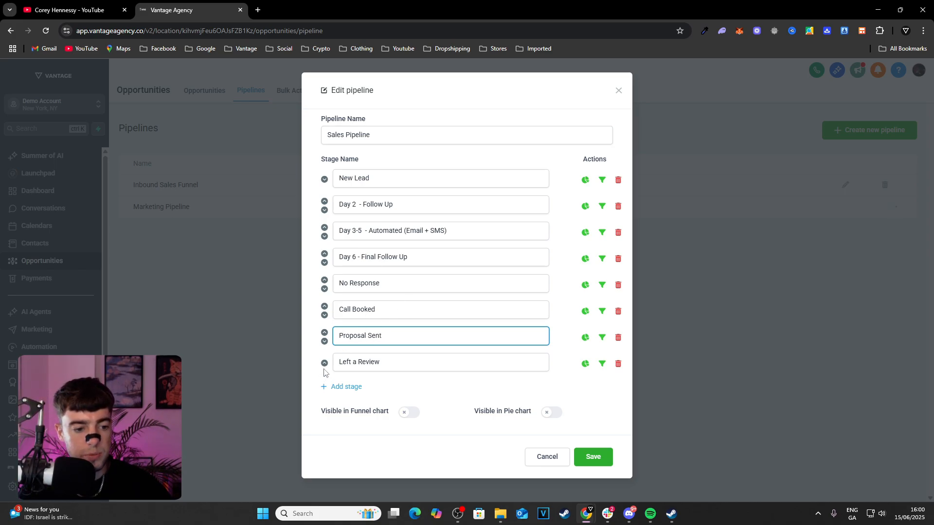
# Add a stage named "Attended Call" and move it up between Call Booked and Proposal Sent
pyautogui.click(325, 387)
pyautogui.click(344, 384)
pyautogui.write('a')
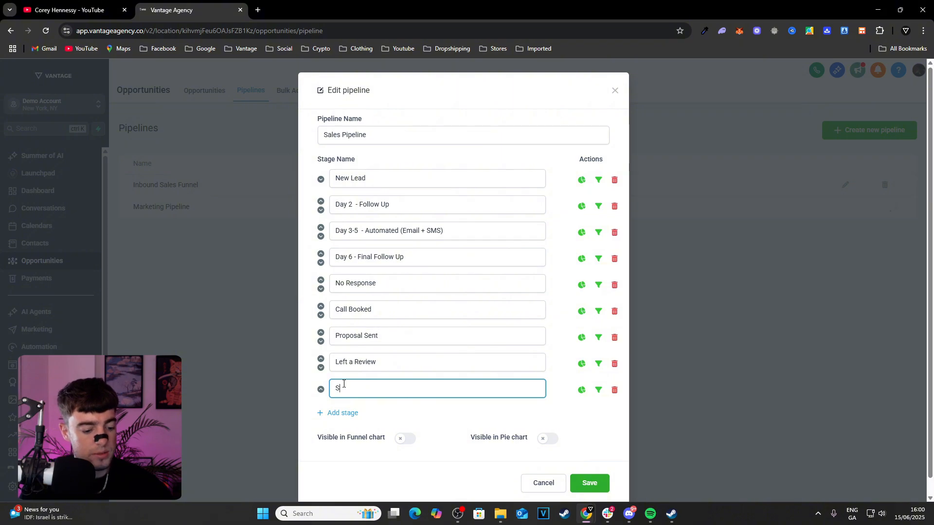
pyautogui.press('BackSpace')
pyautogui.write('Attended Call')
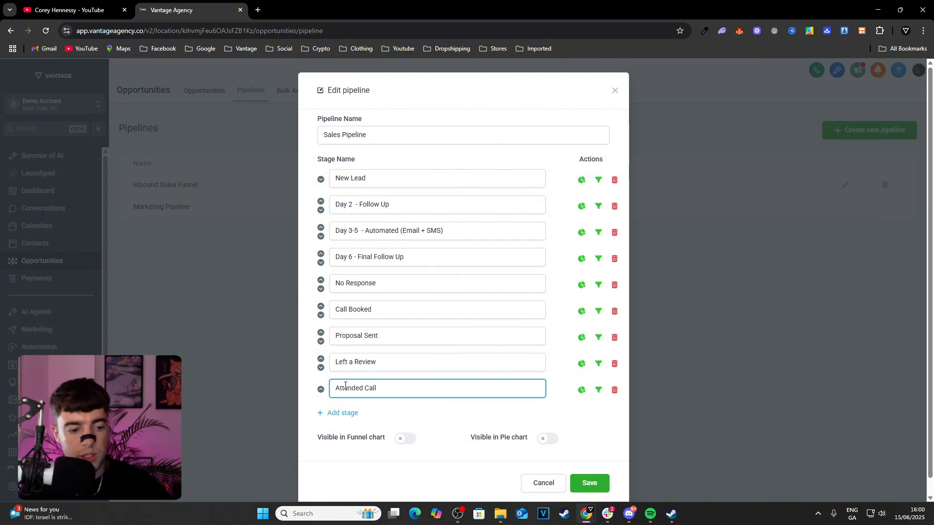
pyautogui.click(320, 389)
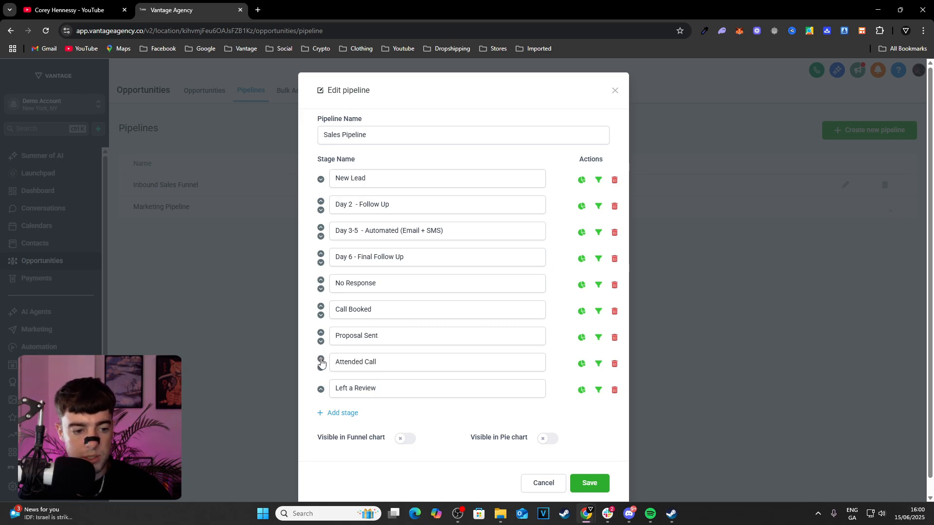
pyautogui.click(320, 360)
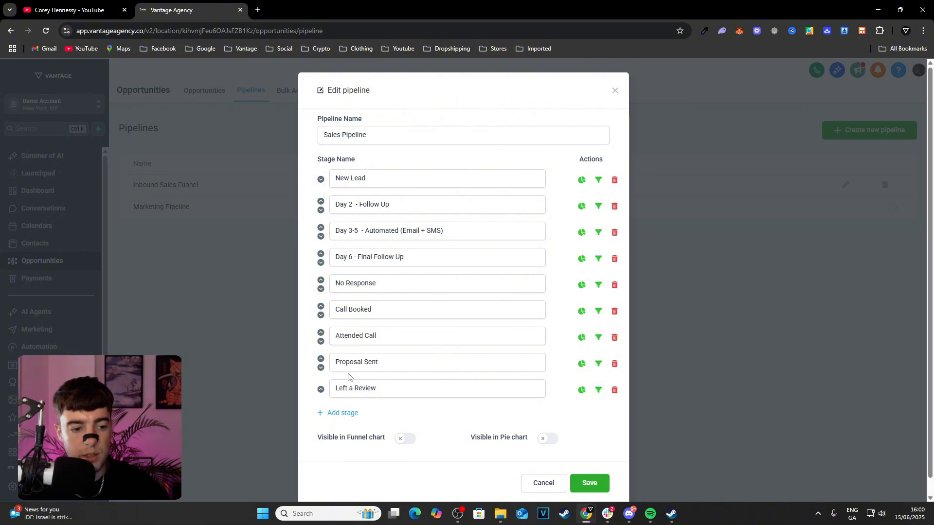
# Add a stage named "Home Visit Scheduled" and move it up between Attended Call and Proposal Sent
pyautogui.click(340, 413)
pyautogui.click(364, 411)
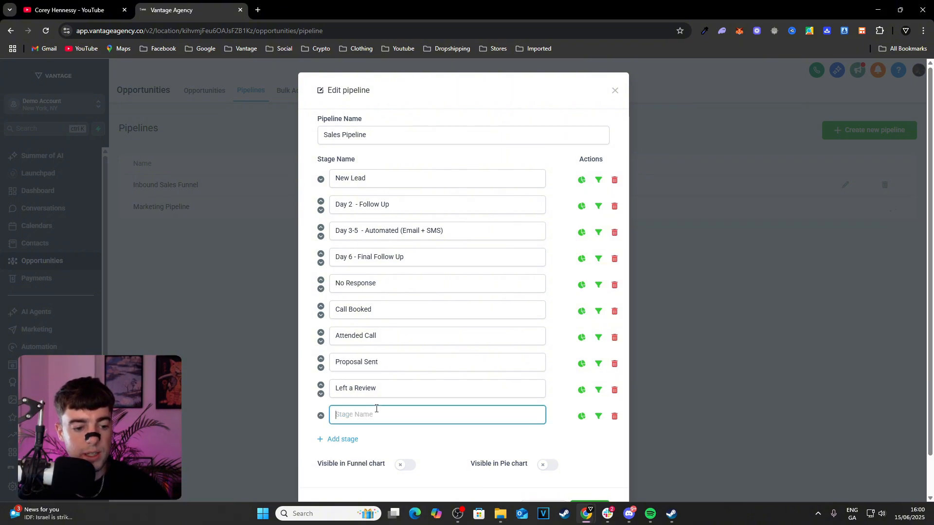
pyautogui.write('Home Visit')
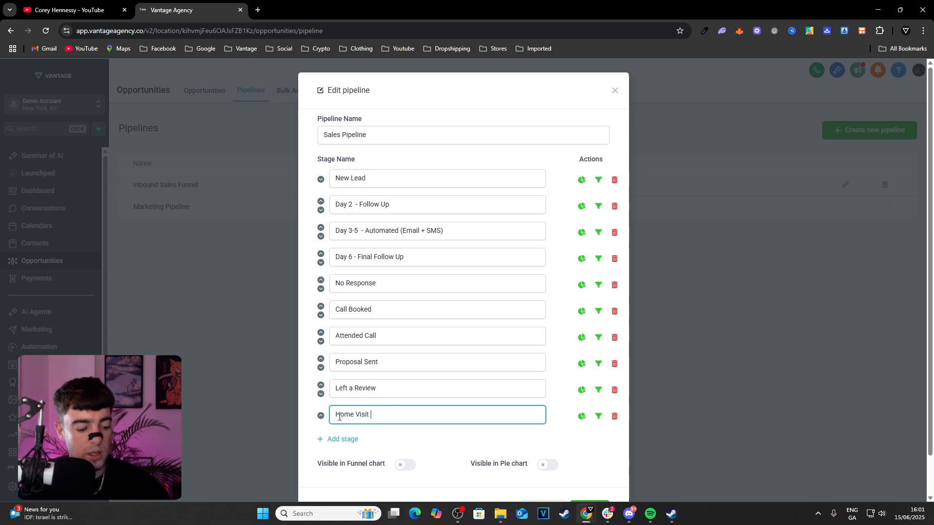
pyautogui.write('Schedue')
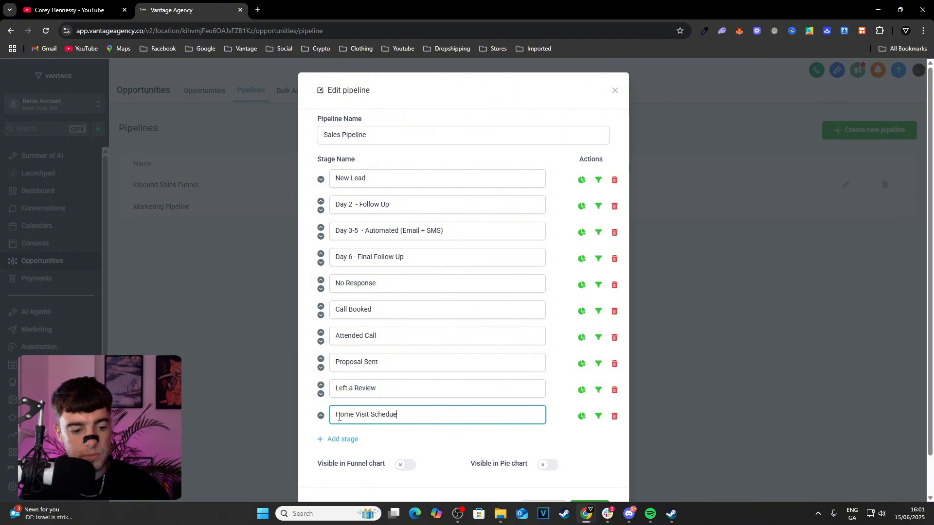
pyautogui.press('BackSpace')
pyautogui.write('led')
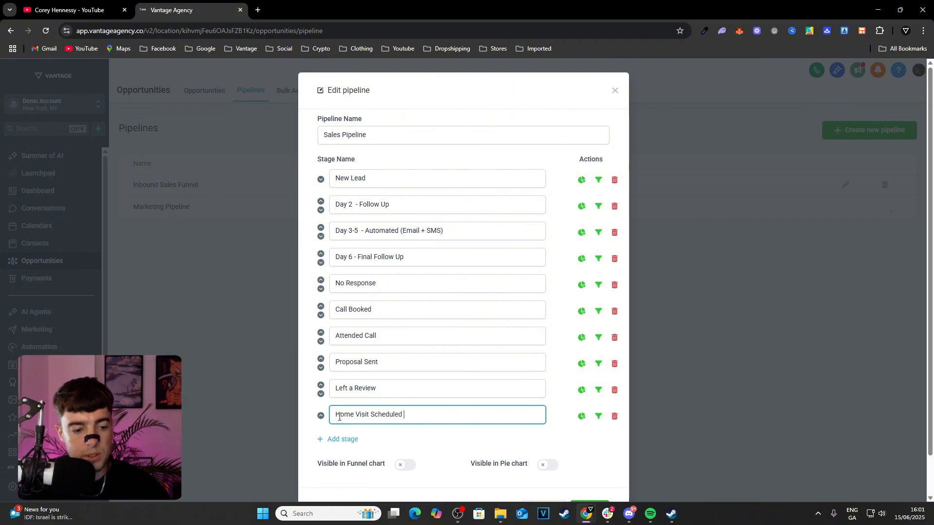
pyautogui.click(320, 416)
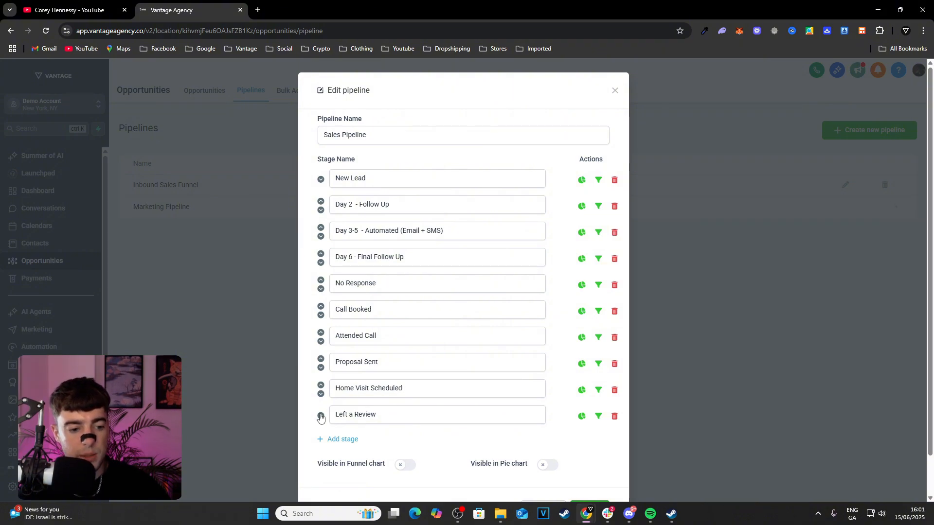
pyautogui.click(321, 384)
pyautogui.scroll(-1, 388, 340)
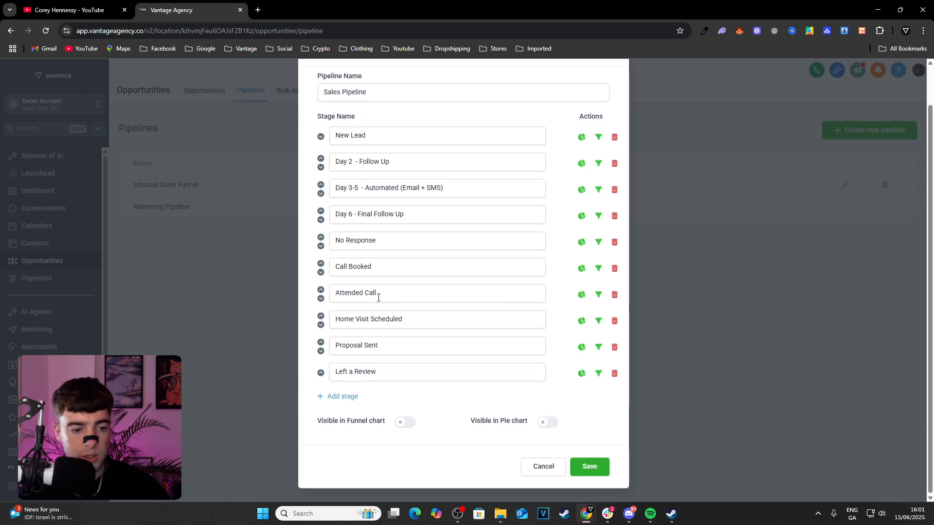
pyautogui.doubleClick(390, 297)
pyautogui.tripleClick(348, 295)
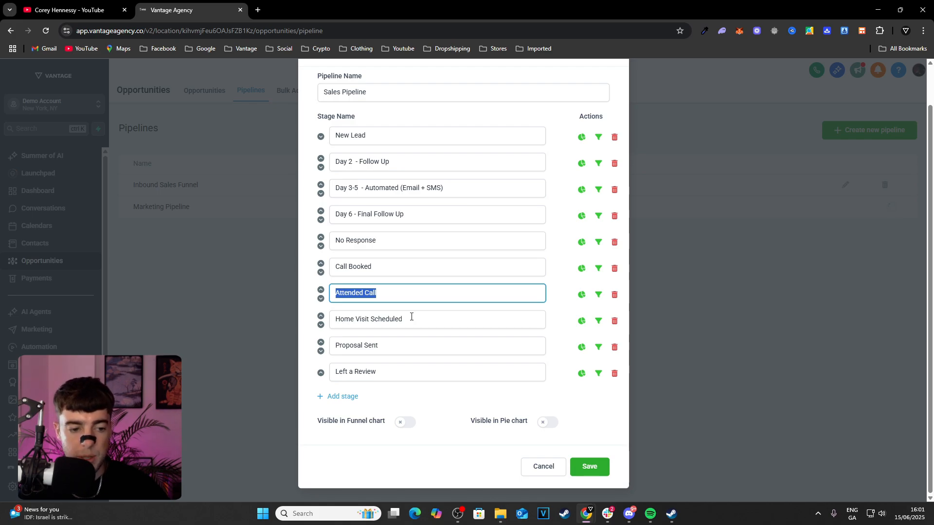
# Rename the last stage, Left a Review, as "Closed / Won"
pyautogui.tripleClick(374, 370)
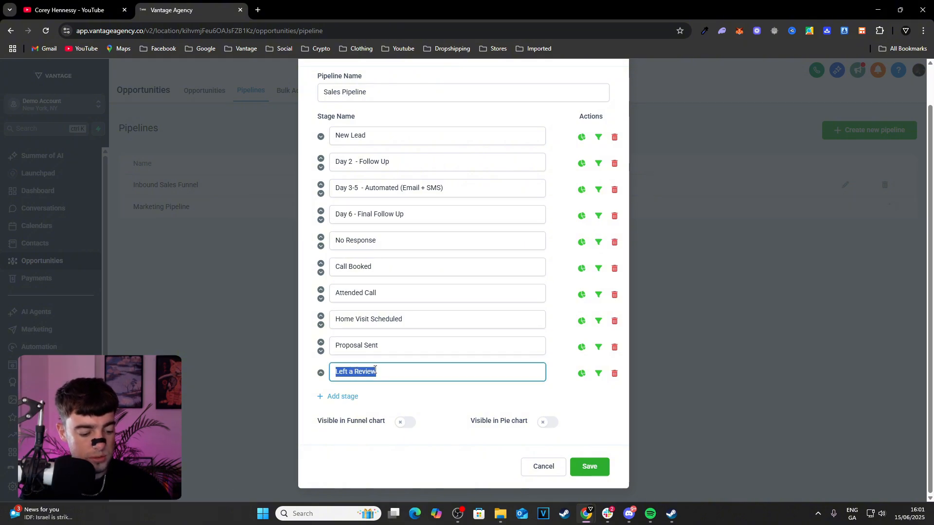
pyautogui.write('Close ')
pyautogui.write(' /')
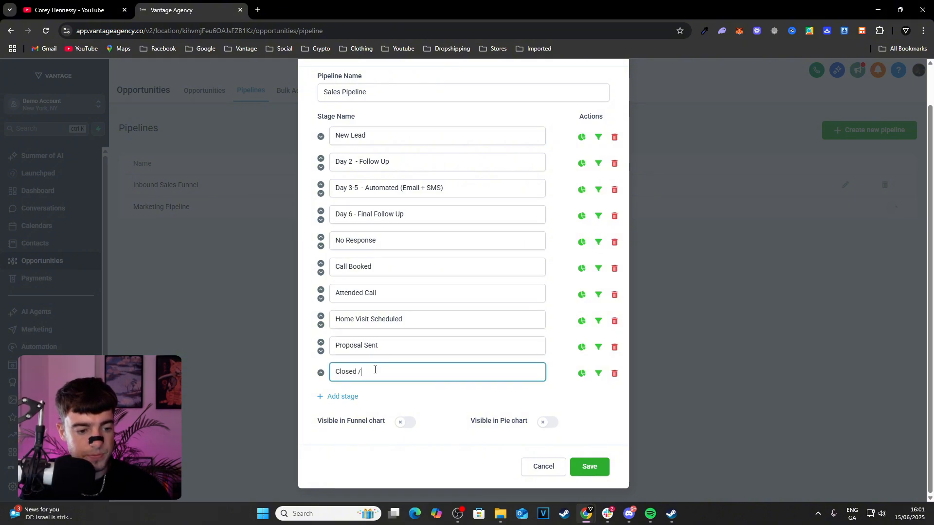
pyautogui.write(' Wo')
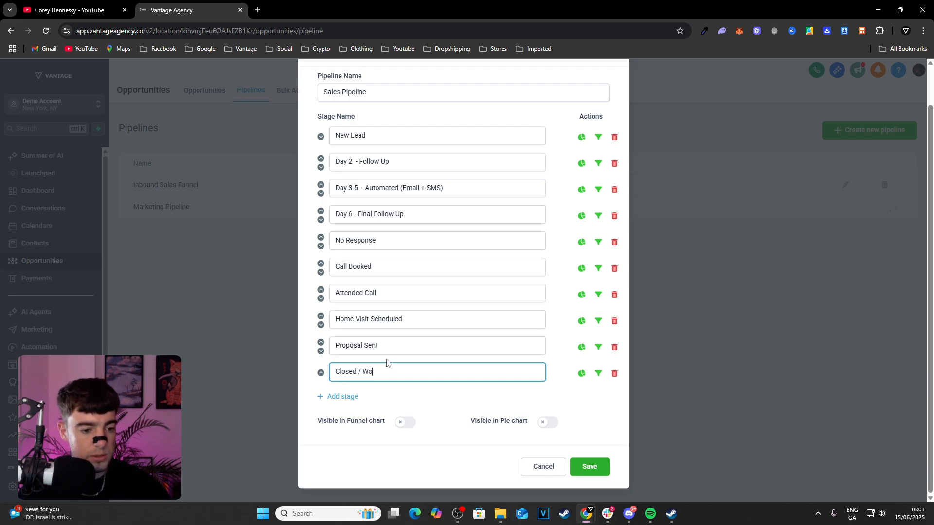
pyautogui.write('n')
# Add a stage named "Closed / Lost" below Closed / Won
pyautogui.click(351, 397)
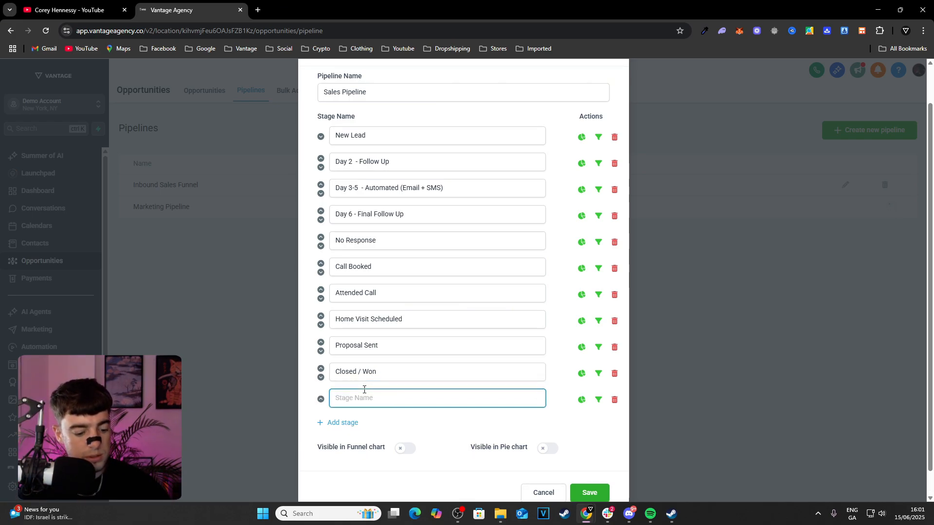
pyautogui.write('Closed / ')
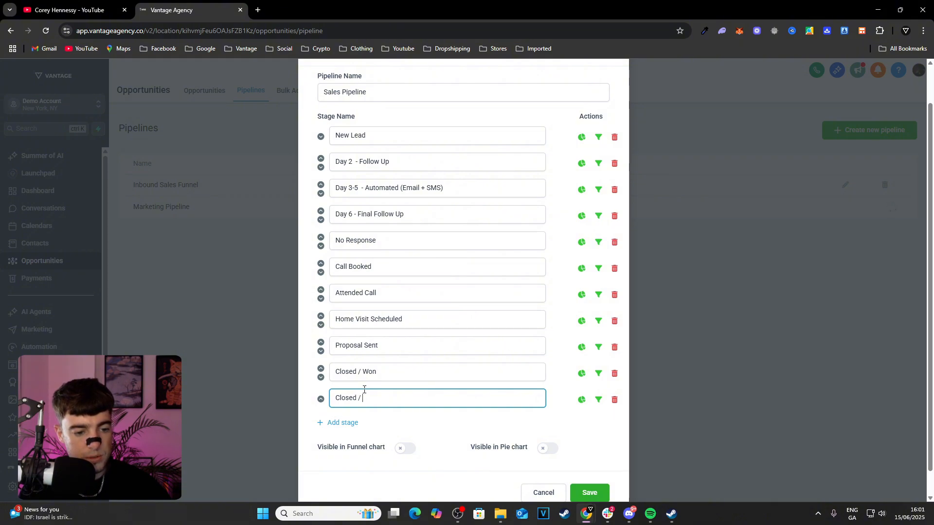
pyautogui.write('Lost')
# Add a final stage named "LTN - Long Term Nurture" below Closed / Lost
pyautogui.click(352, 423)
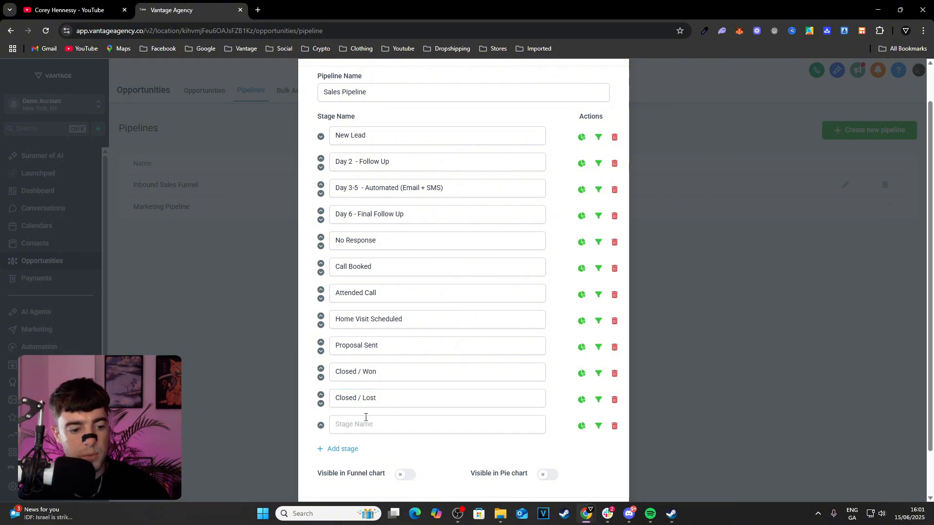
pyautogui.write('Lon')
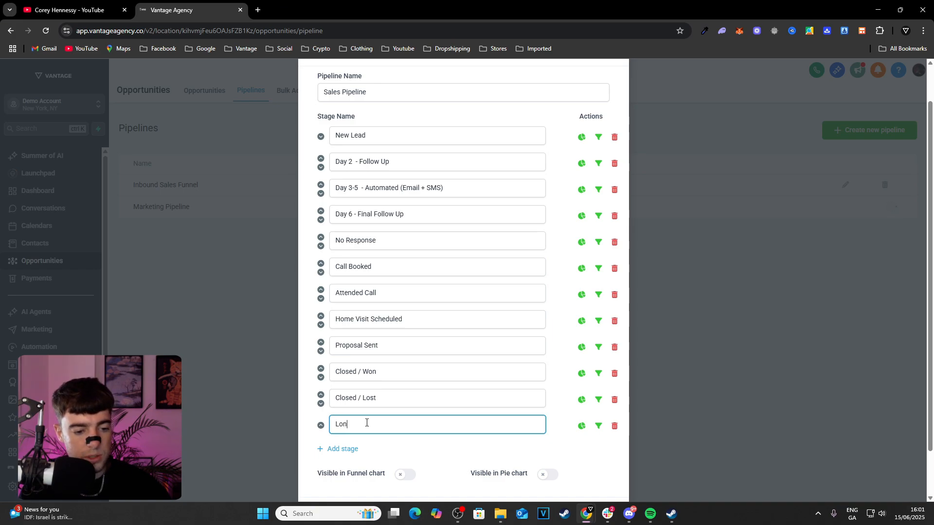
pyautogui.press('BackSpace')
pyautogui.write('TN - Lo')
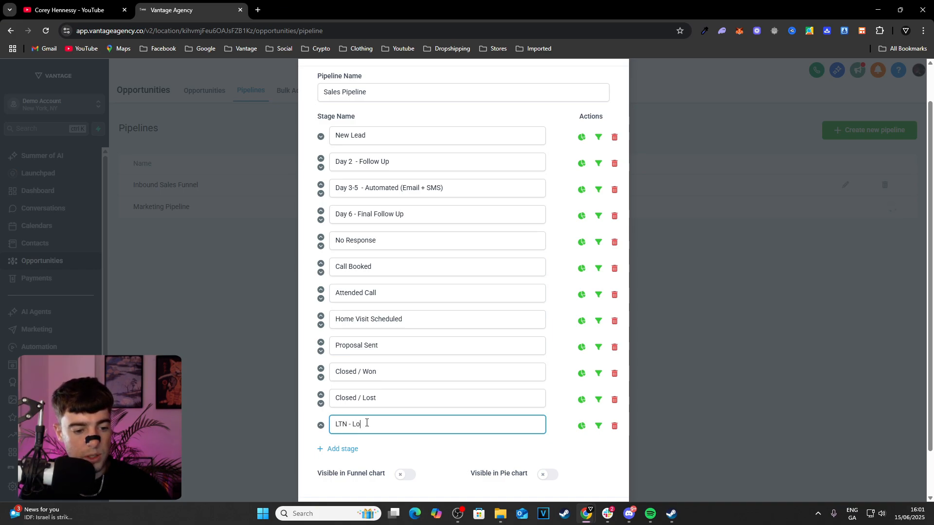
pyautogui.write('ng Term Nurture')
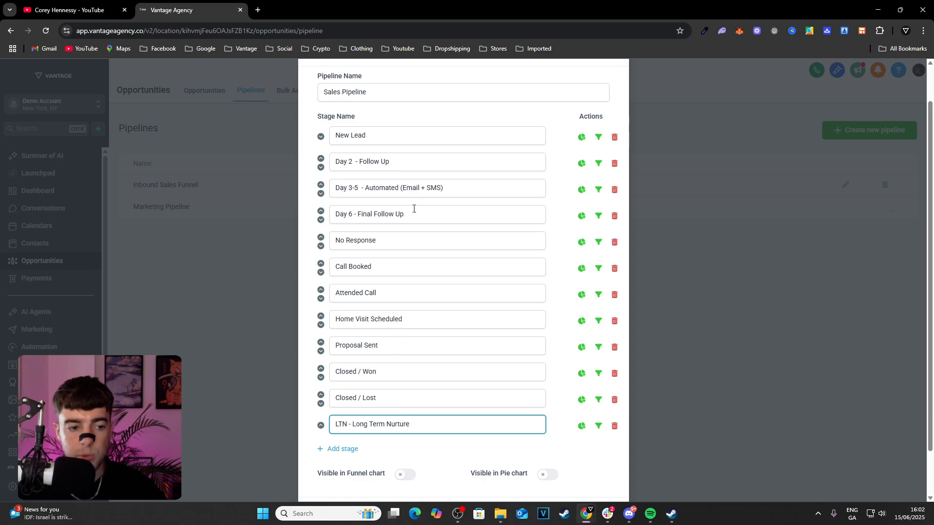
# Turn the pipeline's funnel chart and pie chart visibility on, and switch both back off
pyautogui.scroll(1, 428, 170)
pyautogui.scroll(-1, 428, 276)
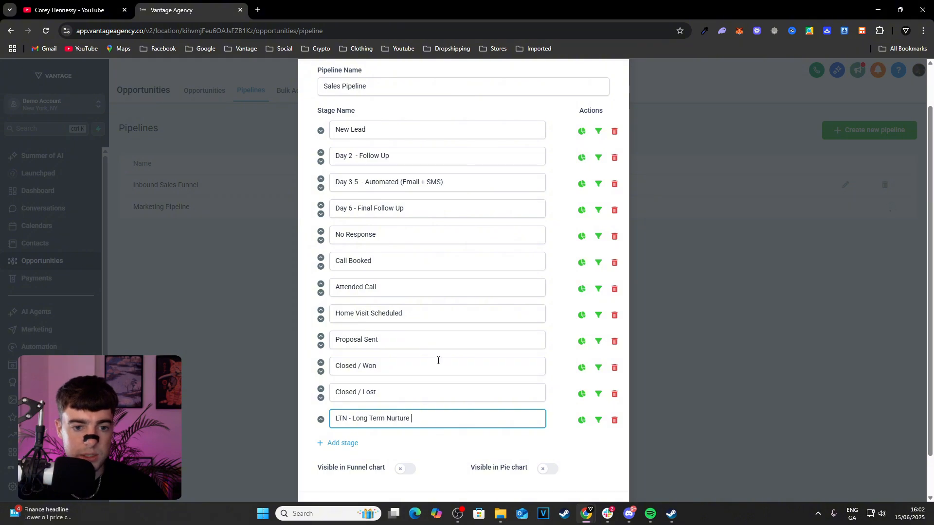
pyautogui.scroll(1, 431, 362)
pyautogui.scroll(-2, 432, 361)
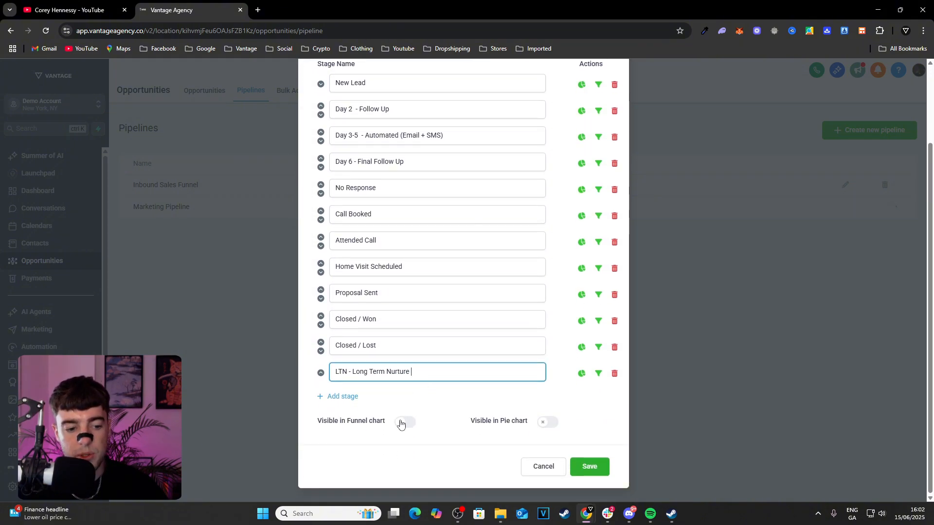
pyautogui.click(400, 423)
pyautogui.click(545, 424)
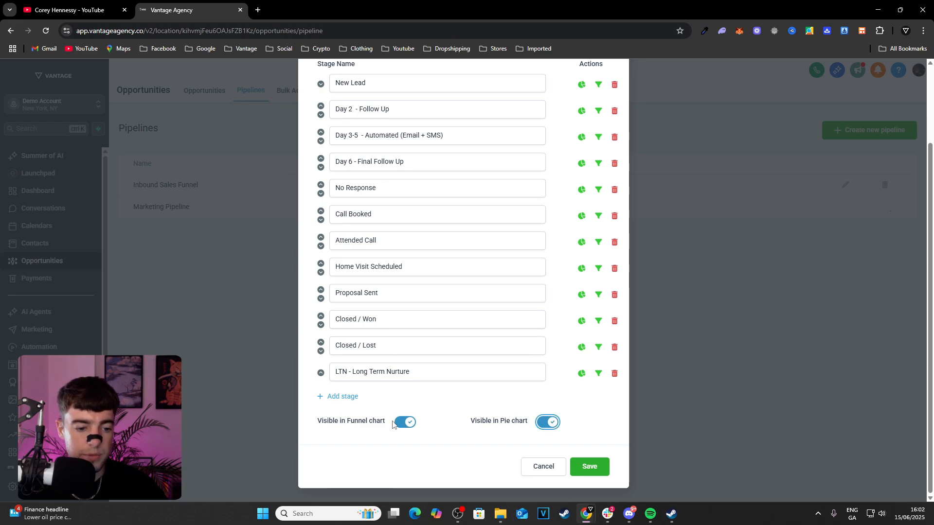
pyautogui.click(406, 422)
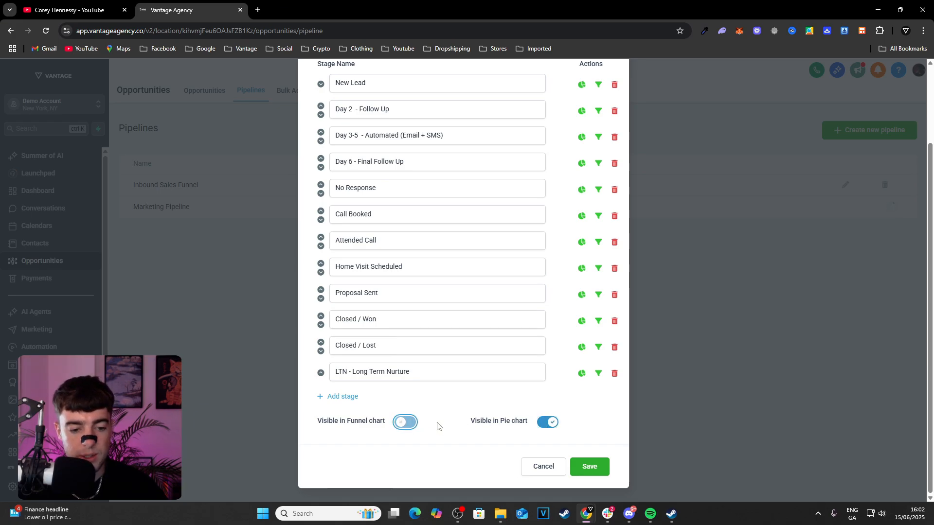
pyautogui.click(549, 426)
# Save the edited Sales Pipeline and open its opportunities board
pyautogui.scroll(2, 544, 428)
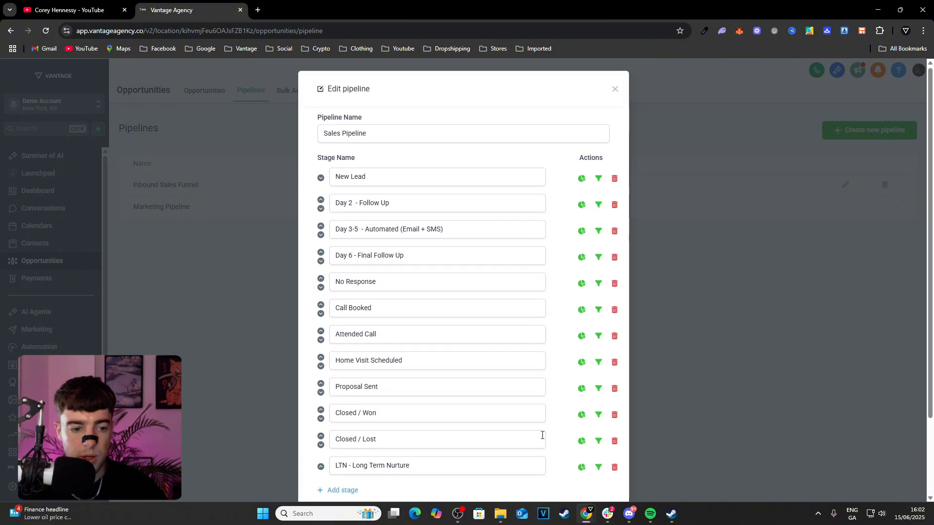
pyautogui.scroll(-2, 535, 437)
pyautogui.click(591, 466)
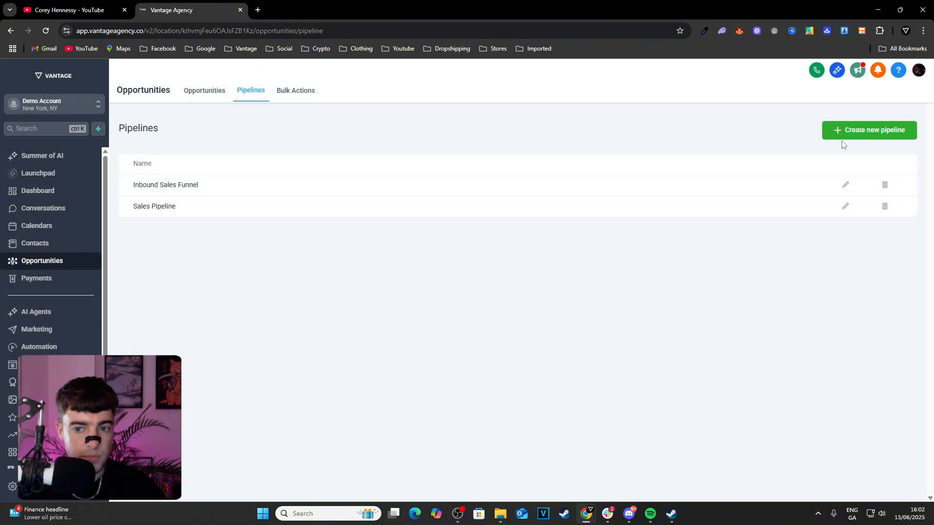
pyautogui.click(211, 98)
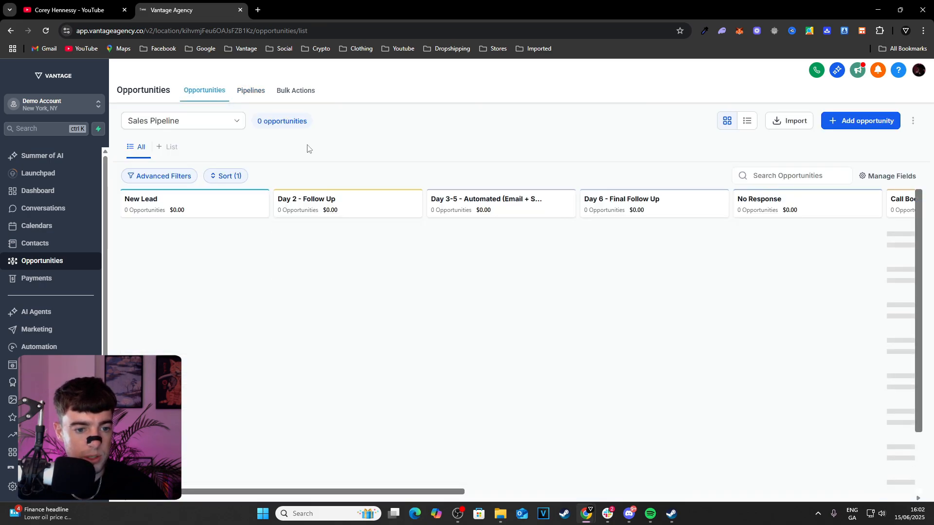
# Look through the pipeline choices and the Sales Pipeline's stages across the board, and open a new opportunity form
pyautogui.click(228, 124)
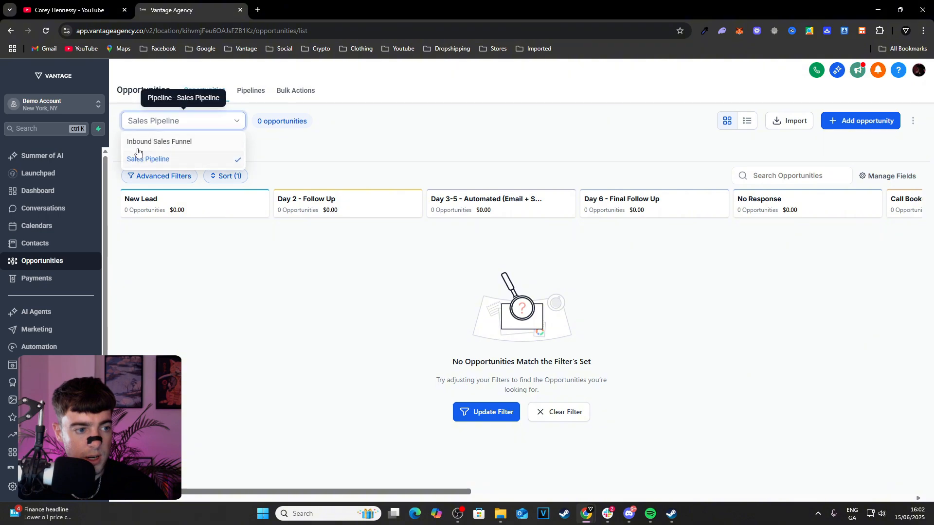
pyautogui.click(185, 282)
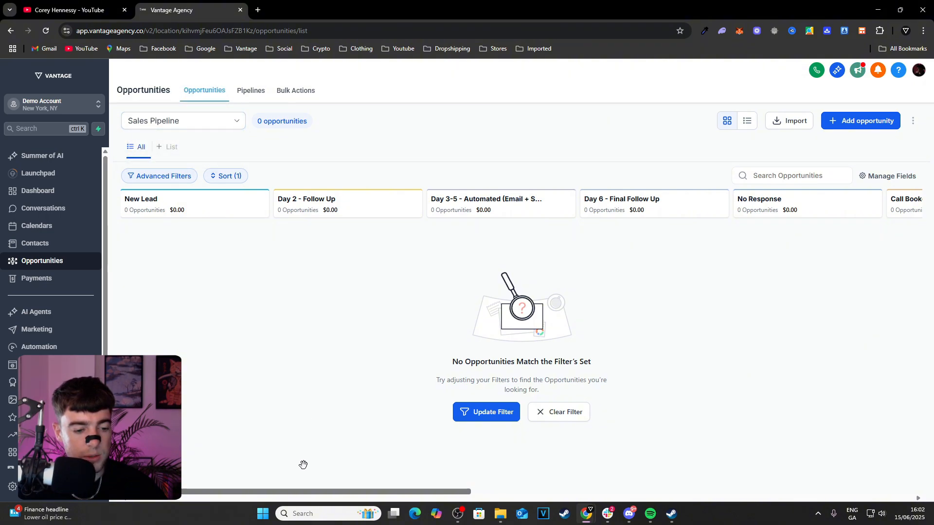
pyautogui.moveTo(302, 491); pyautogui.dragTo(342, 492)
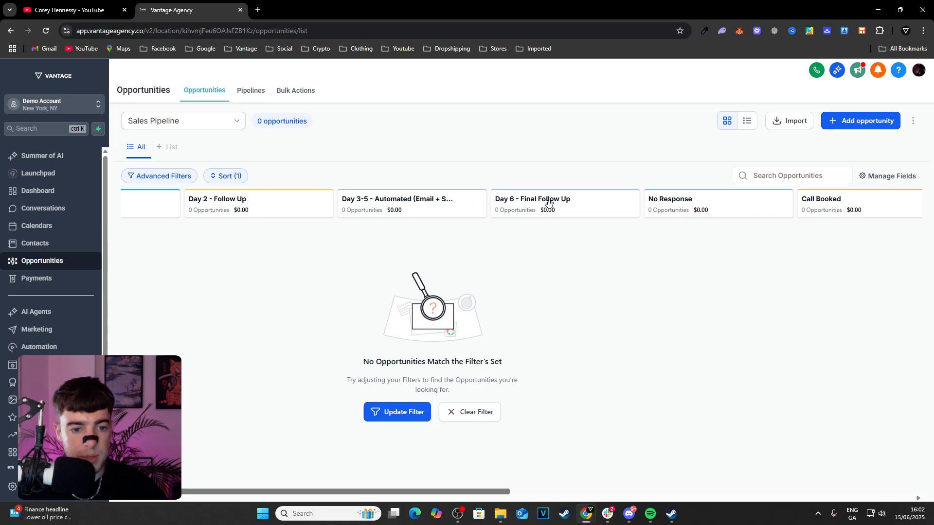
pyautogui.moveTo(492, 492); pyautogui.dragTo(344, 434)
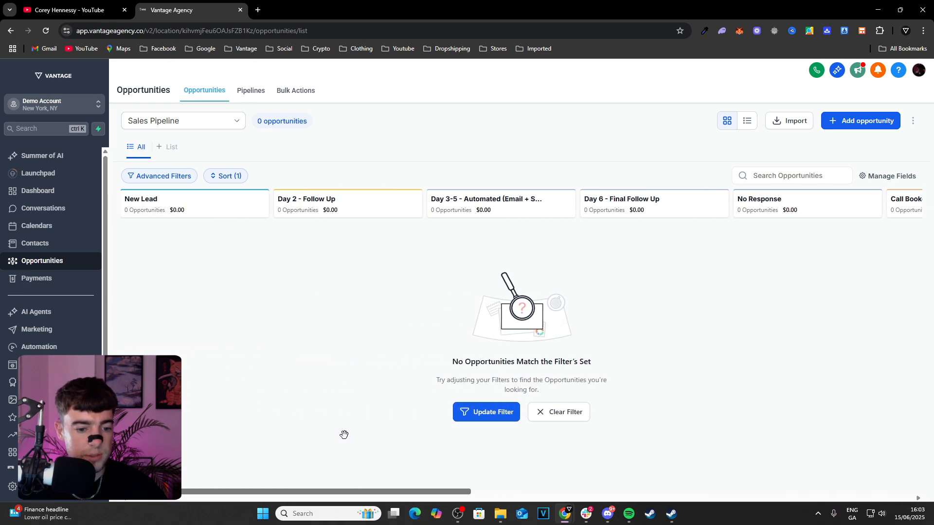
pyautogui.click(839, 121)
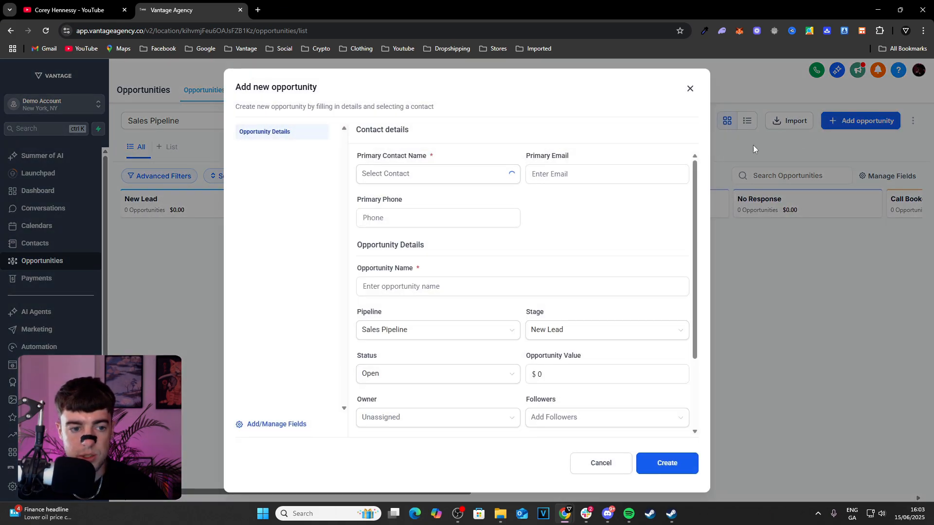
pyautogui.click(464, 172)
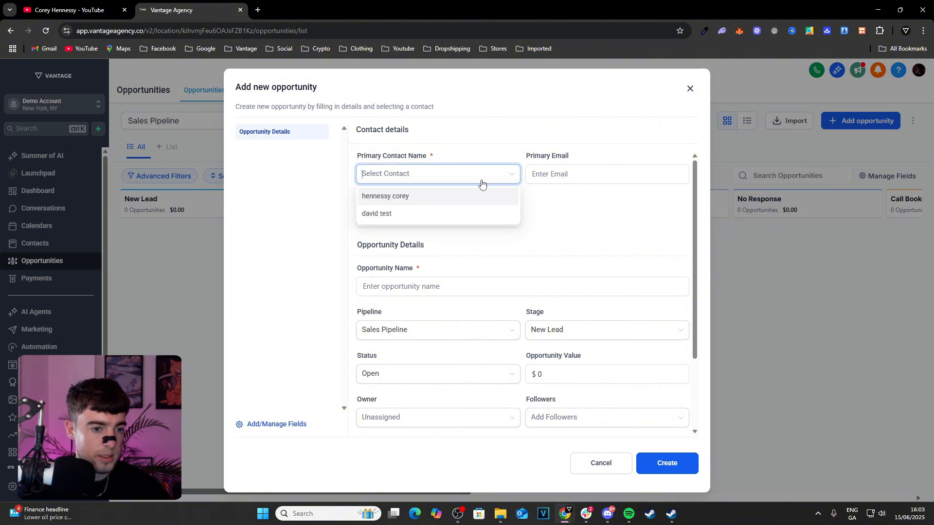
pyautogui.write('teast')
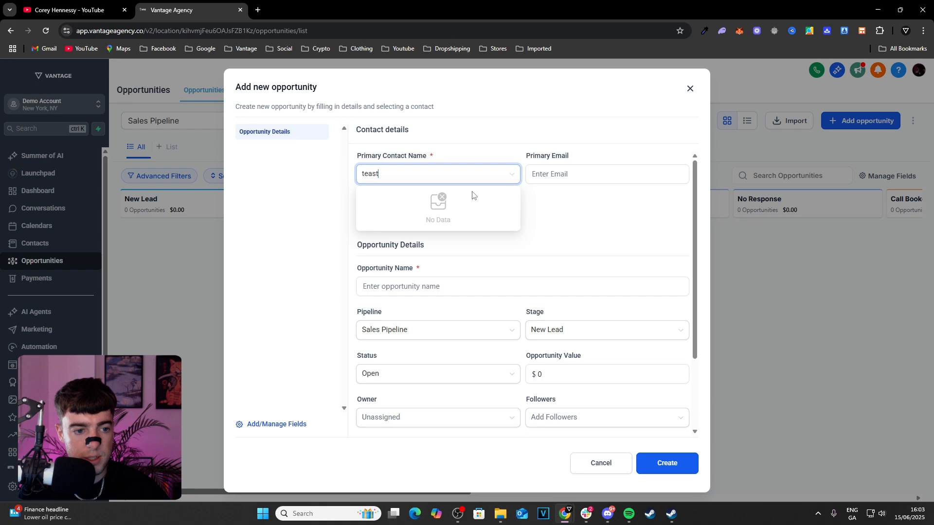
pyautogui.doubleClick(418, 179)
pyautogui.press('BackSpace')
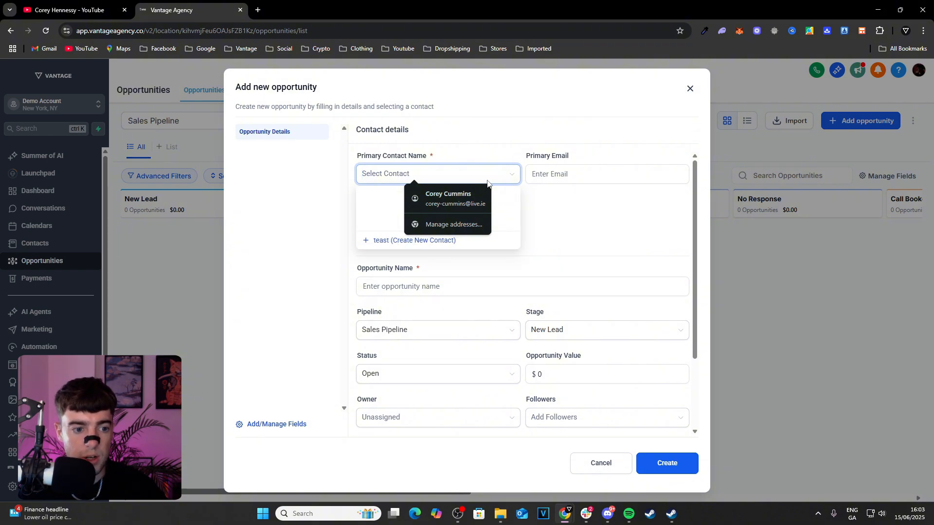
pyautogui.click(553, 212)
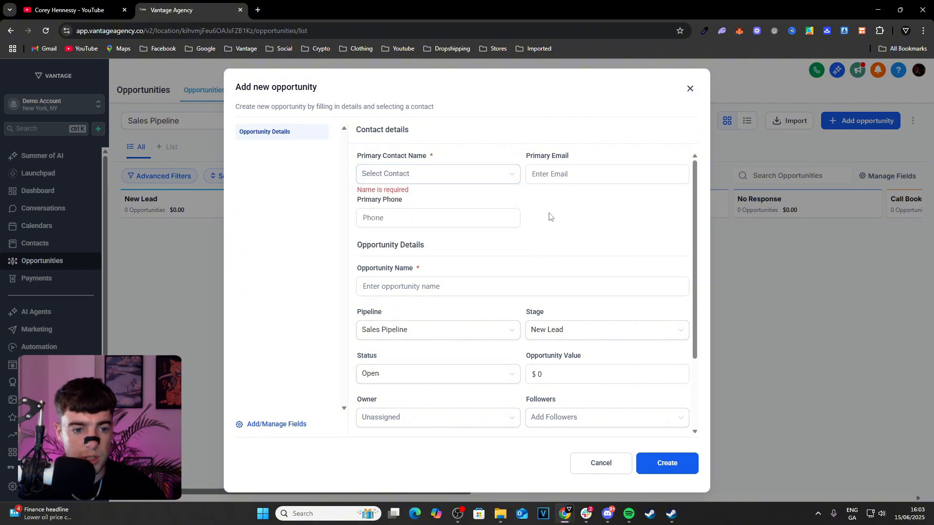
# Search the existing contacts by name and select the matching contact as the opportunity's primary contact
pyautogui.click(469, 179)
pyautogui.write('corey')
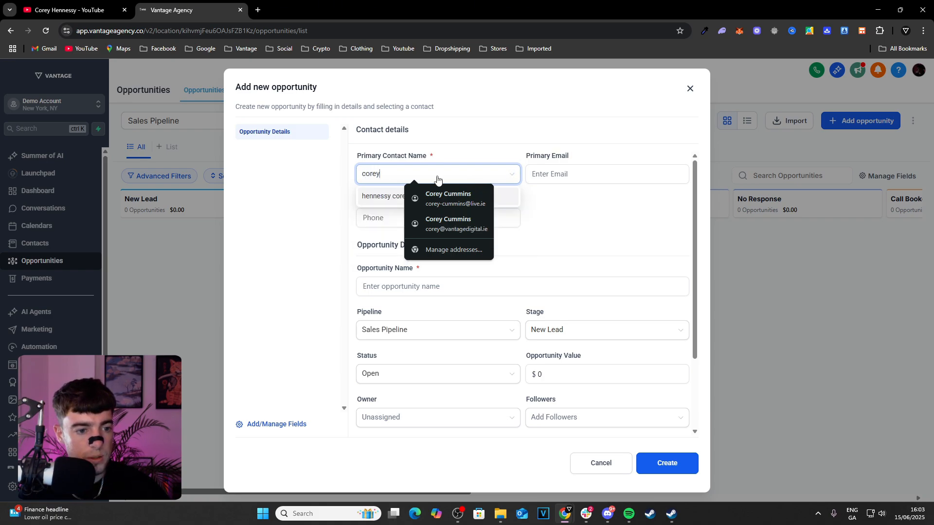
pyautogui.click(374, 196)
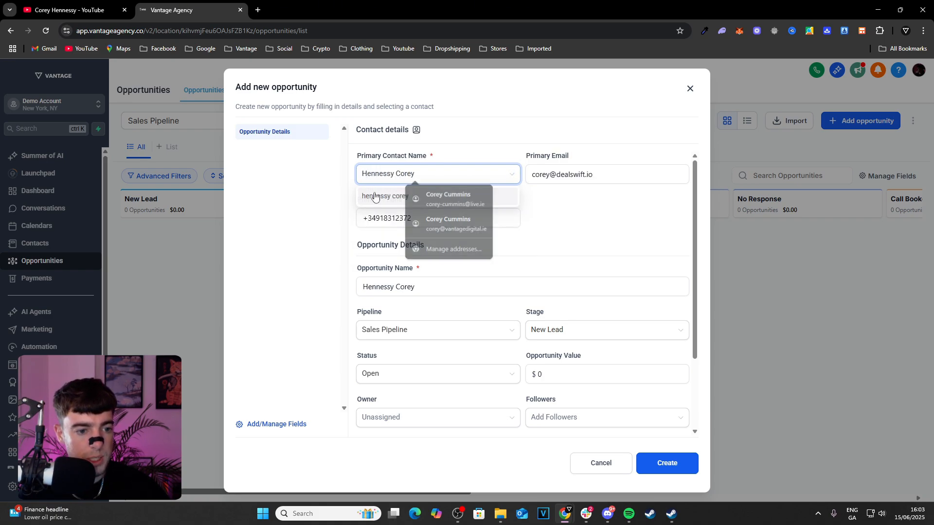
pyautogui.scroll(-1, 568, 190)
pyautogui.scroll(1, 568, 190)
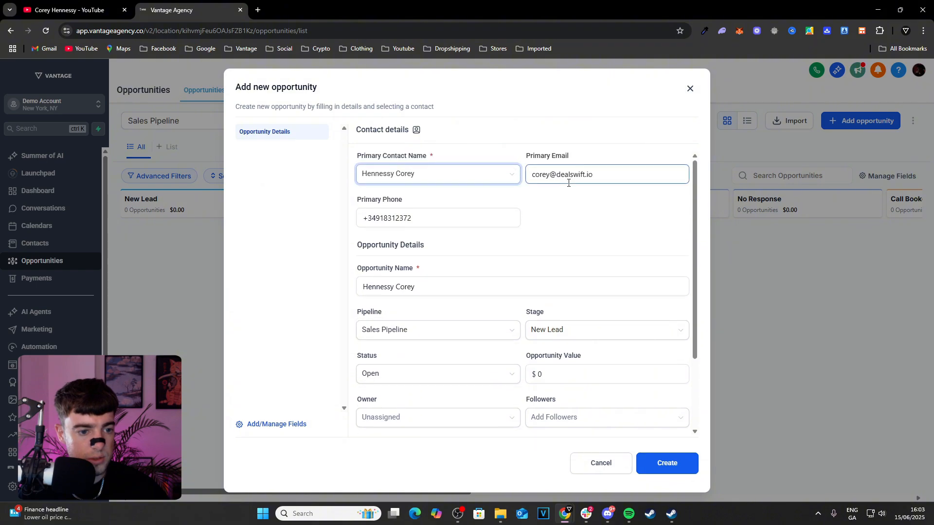
# Replace the primary email with the contact's agency e-mail address
pyautogui.tripleClick(568, 176)
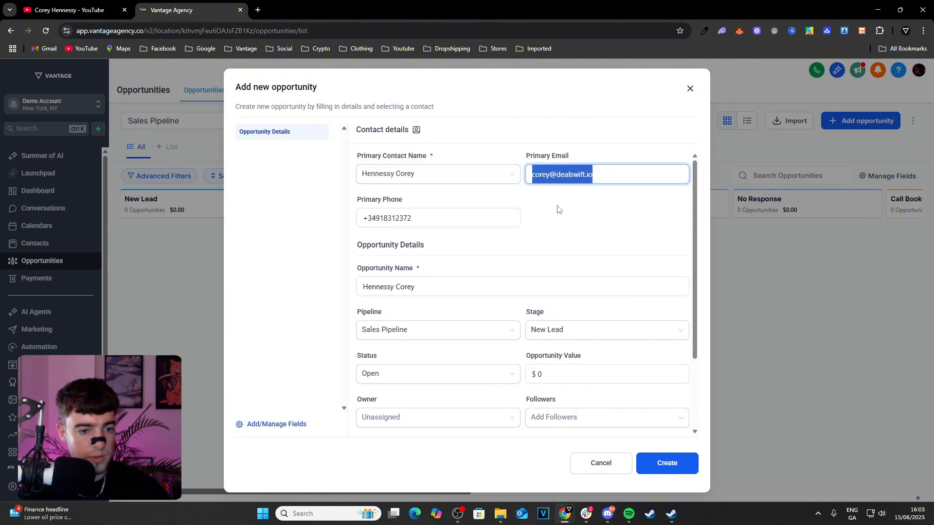
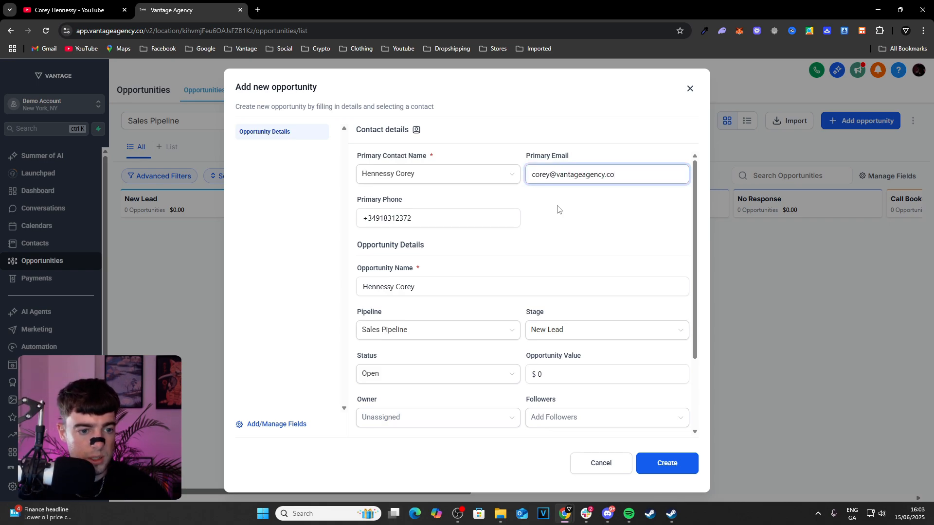
pyautogui.click(557, 209)
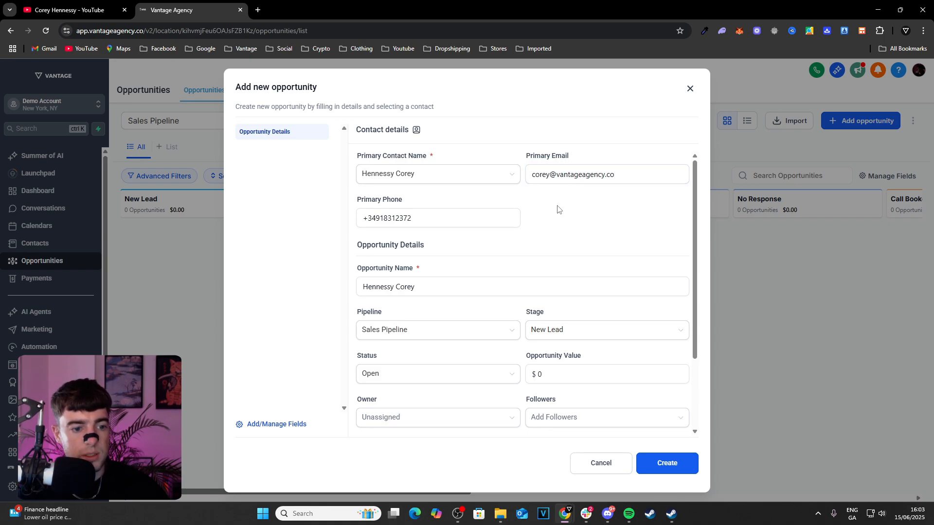
# Examine the pipeline, stage and status options available for the new opportunity
pyautogui.scroll(-1, 424, 227)
pyautogui.scroll(-1, 425, 227)
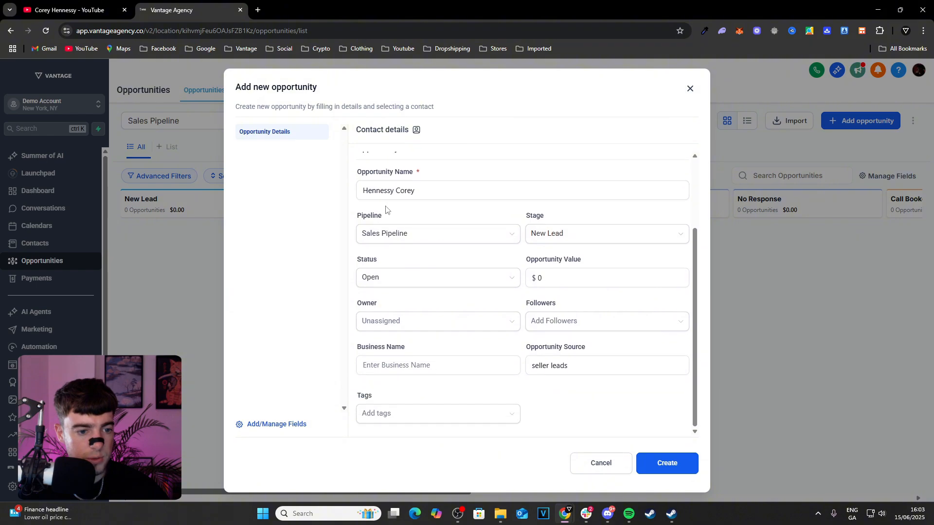
pyautogui.click(446, 235)
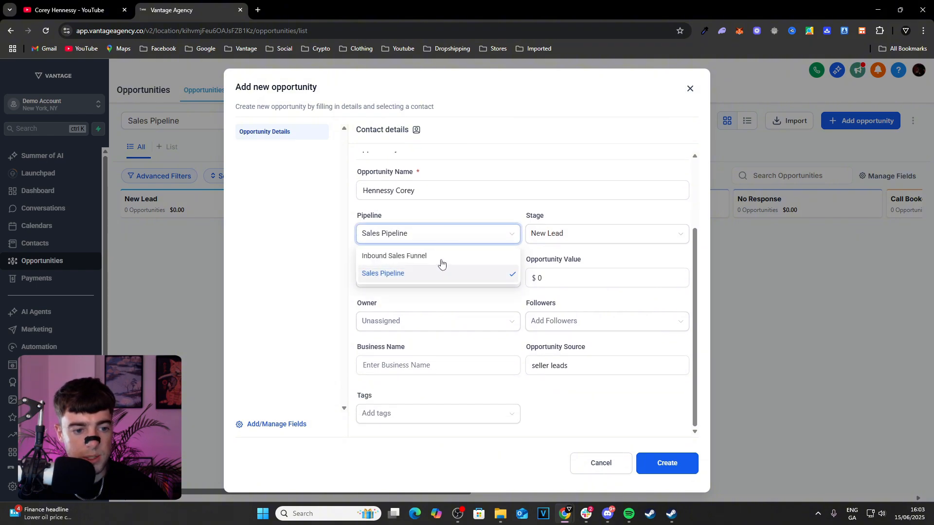
pyautogui.click(570, 238)
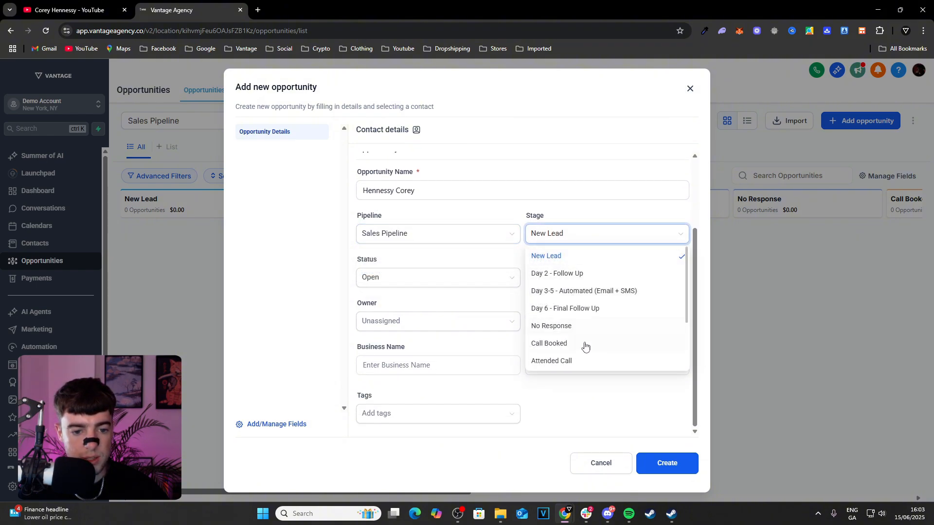
pyautogui.click(535, 221)
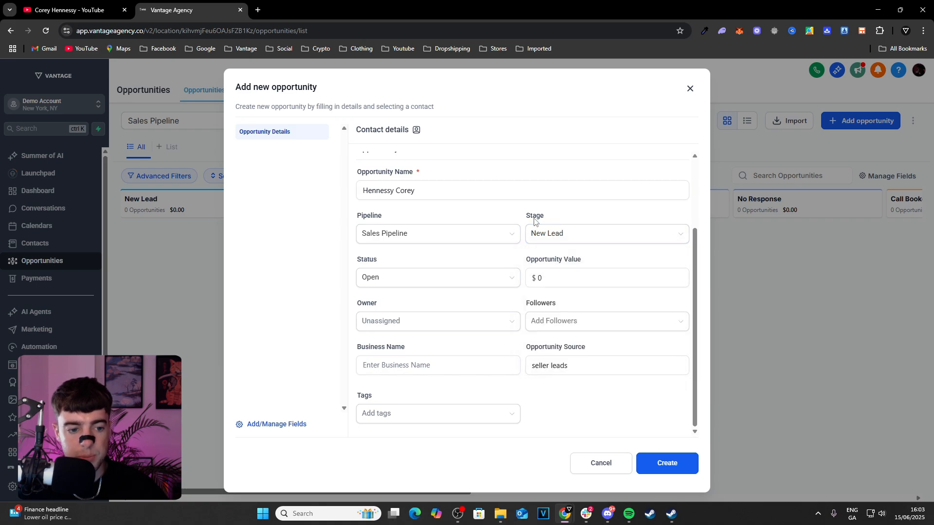
pyautogui.click(558, 237)
pyautogui.click(376, 273)
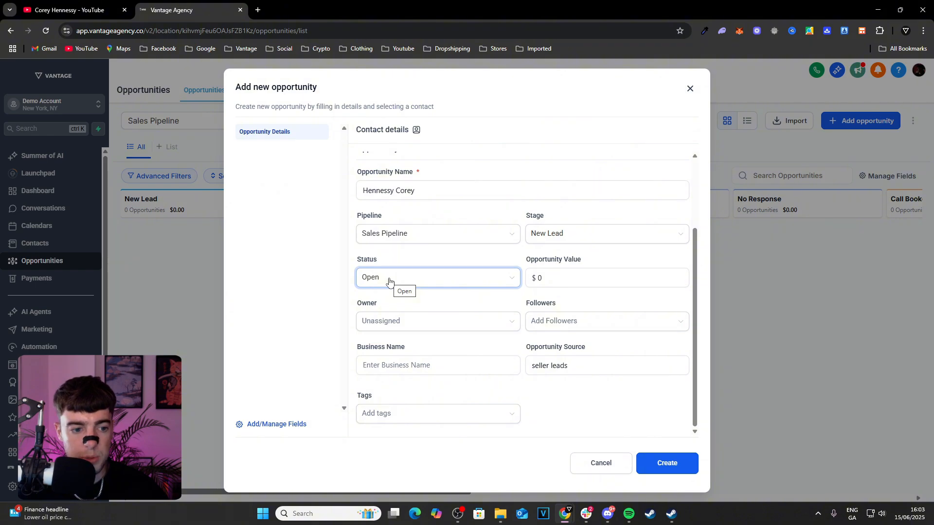
pyautogui.click(389, 281)
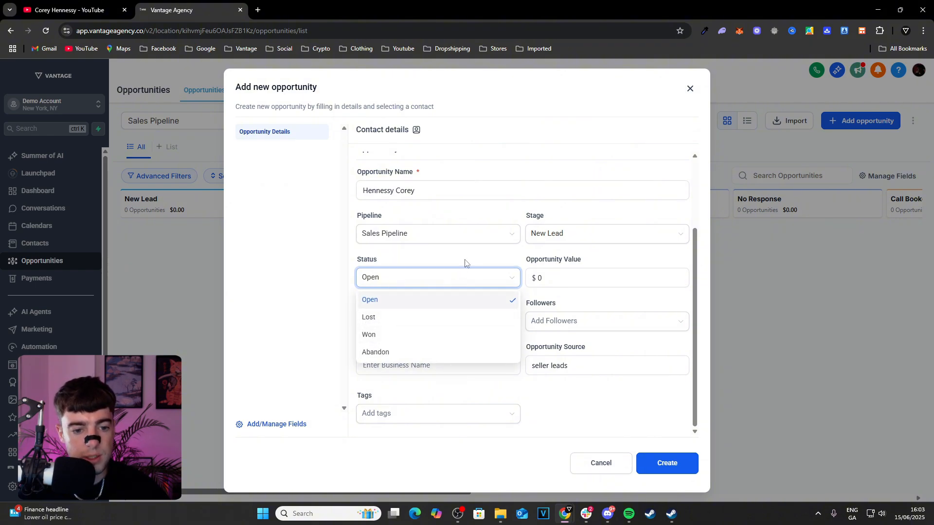
# Check the opportunity value field and the choices offered for the opportunity's owner and followers
pyautogui.click(580, 275)
pyautogui.click(581, 275)
pyautogui.doubleClick(581, 276)
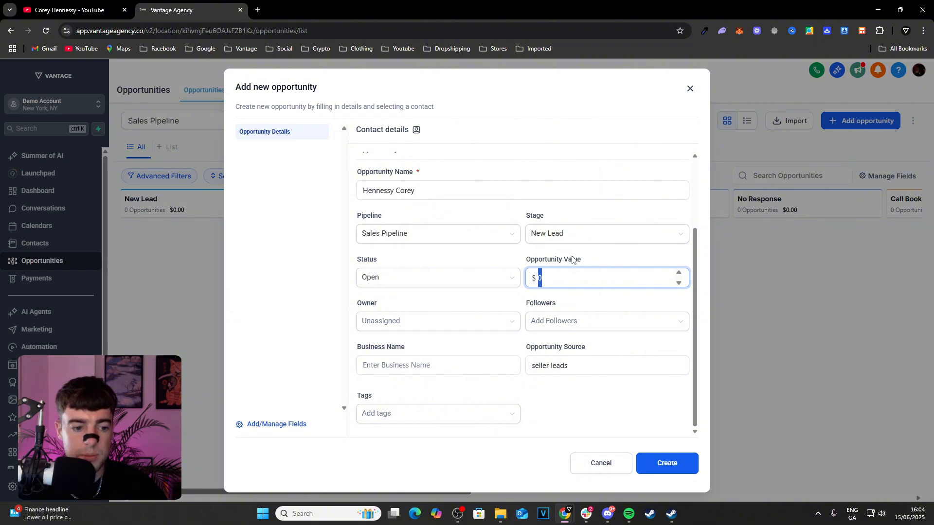
pyautogui.click(465, 325)
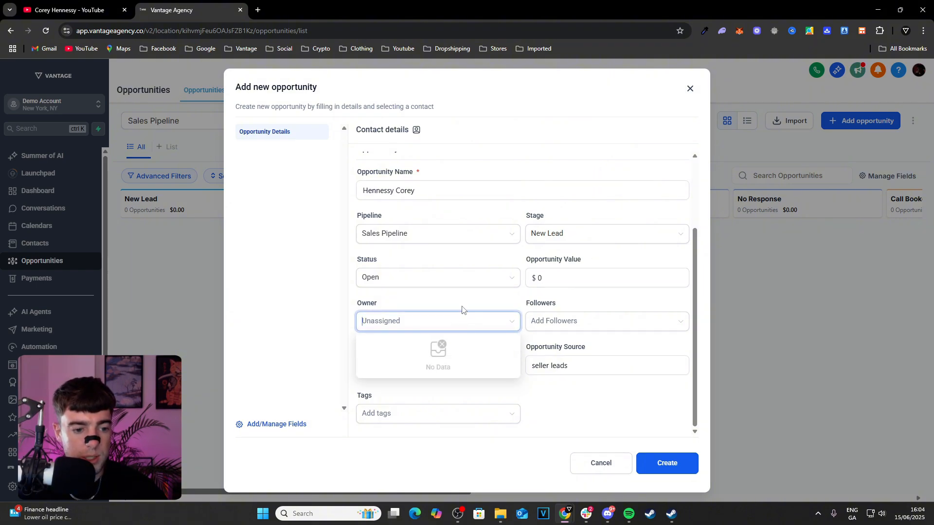
pyautogui.click(465, 315)
pyautogui.click(466, 320)
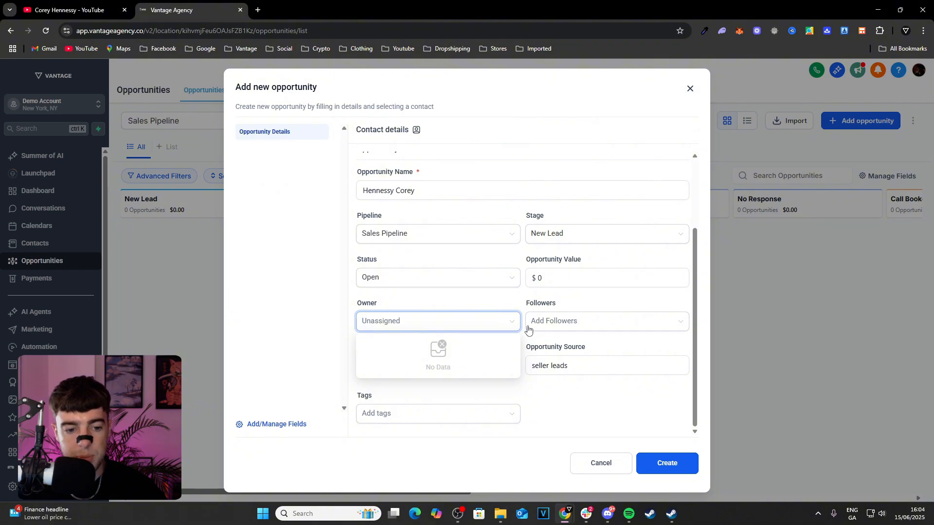
pyautogui.click(529, 327)
pyautogui.click(531, 300)
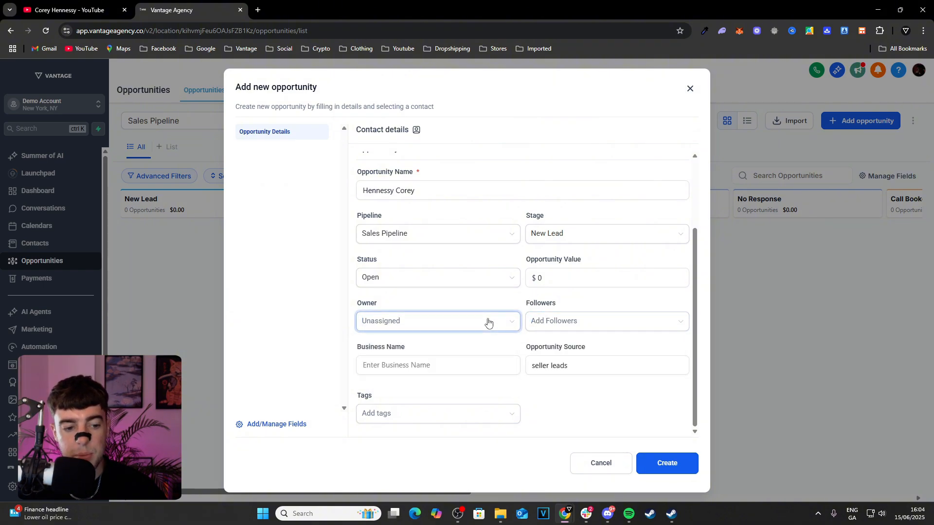
pyautogui.click(488, 323)
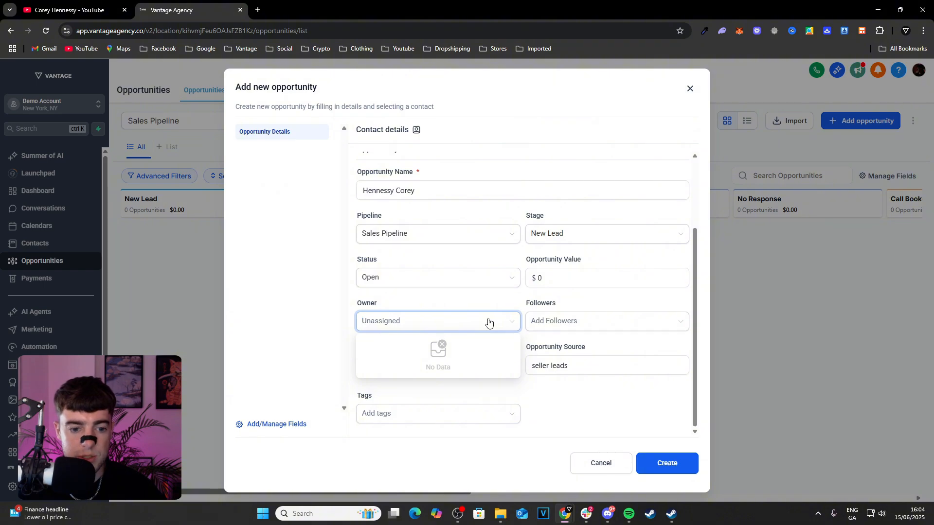
pyautogui.click(541, 326)
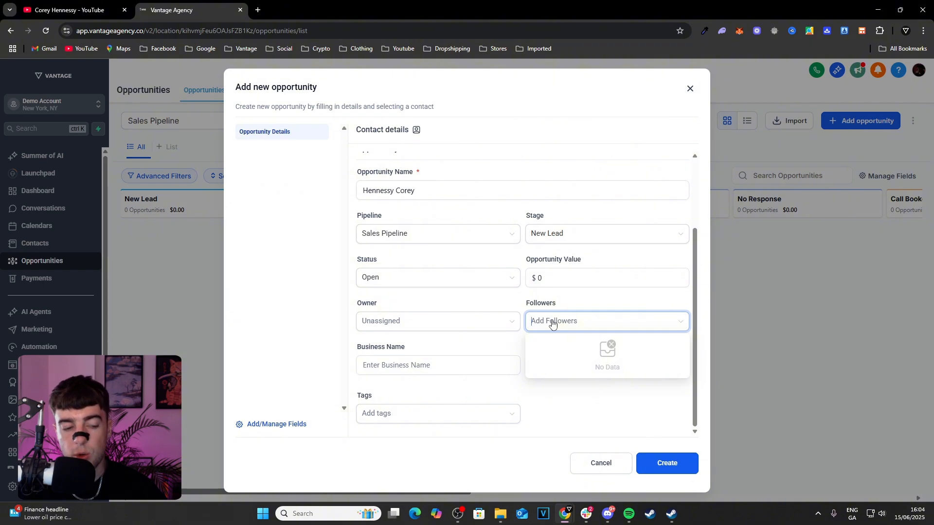
pyautogui.click(475, 325)
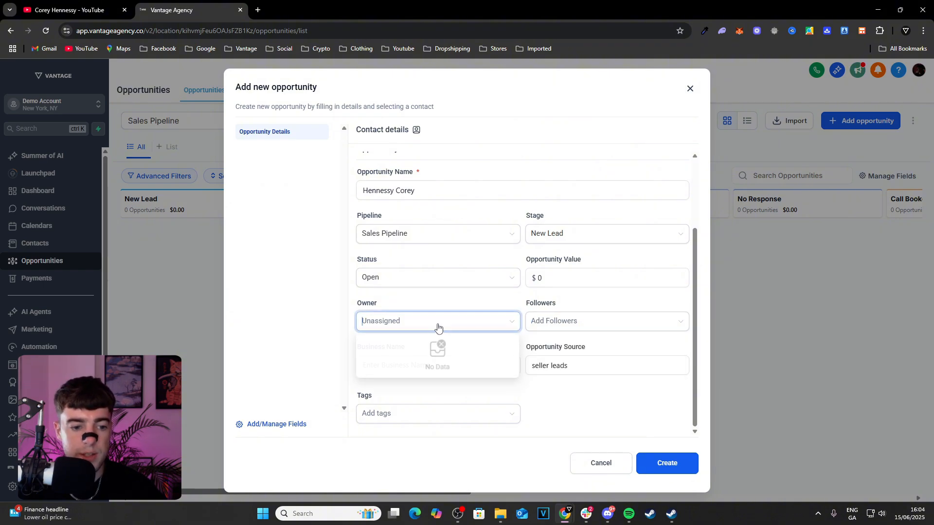
pyautogui.click(471, 302)
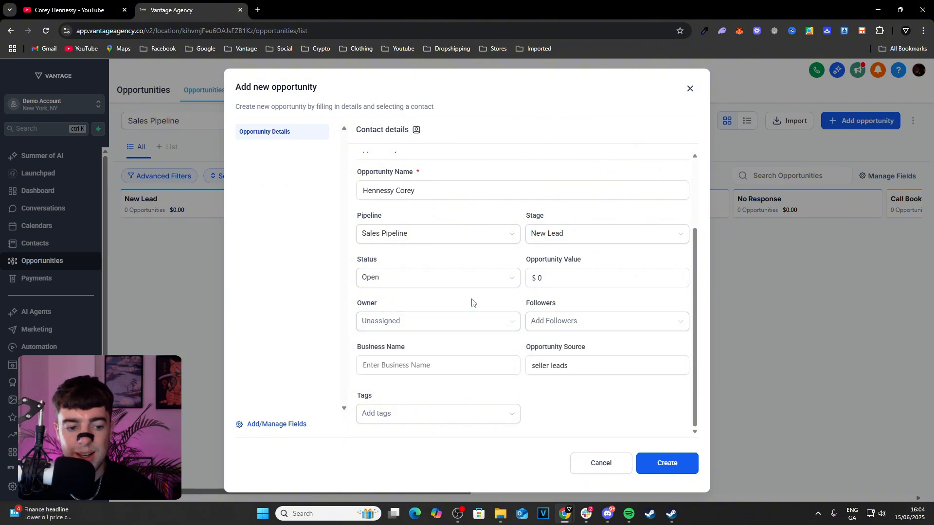
# Replace the opportunity source with "Referral", and clear the source field again
pyautogui.click(445, 368)
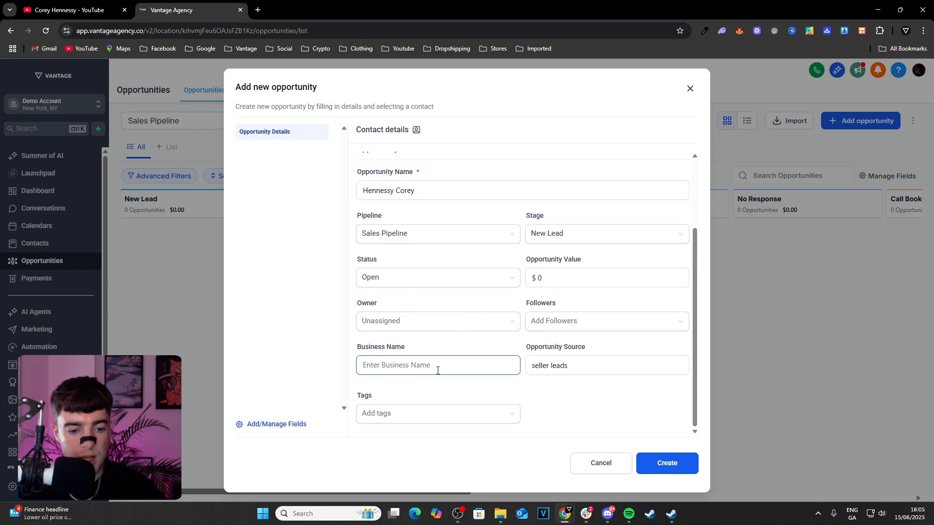
pyautogui.click(567, 361)
pyautogui.tripleClick(578, 365)
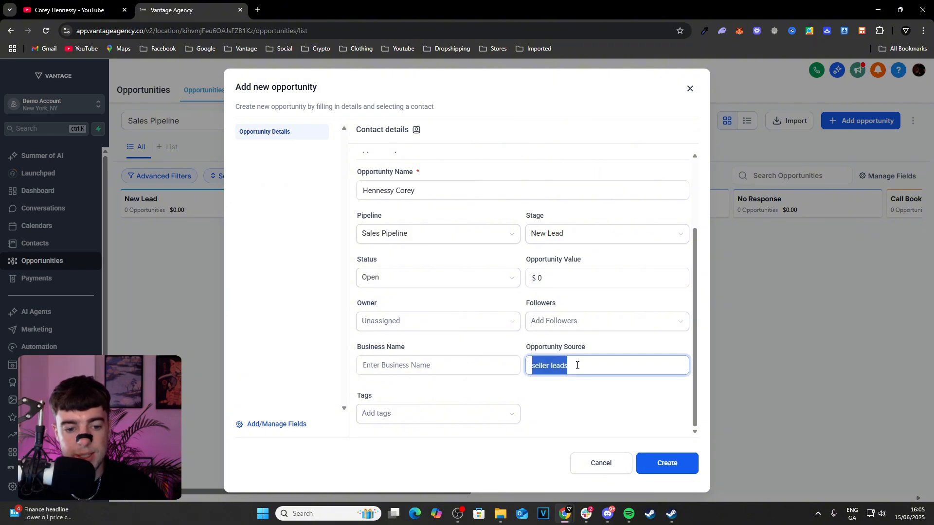
pyautogui.write('Referral')
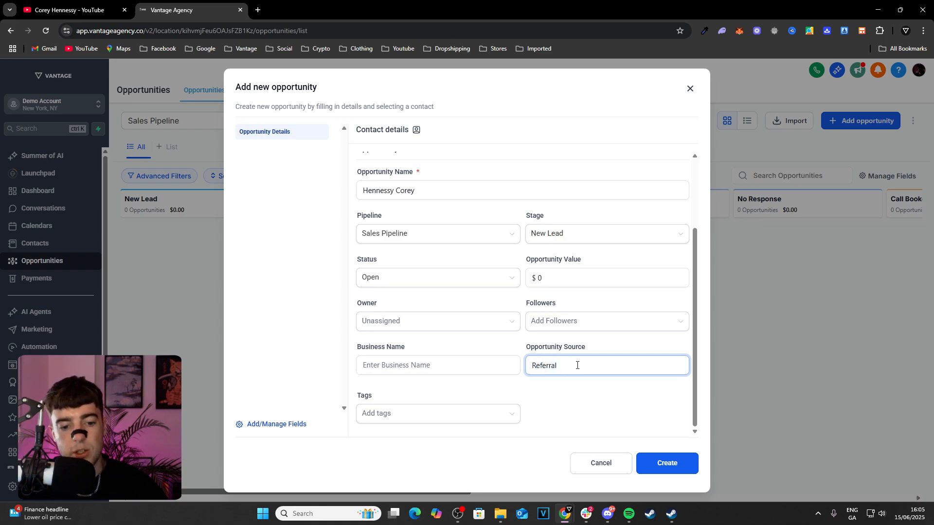
pyautogui.press('BackSpace')
pyautogui.press('BackSpace')
pyautogui.press('BackSpace')
pyautogui.press('BackSpace')
pyautogui.press('BackSpace')
pyautogui.press('BackSpace')
pyautogui.press('BackSpace')
pyautogui.press('BackSpace')
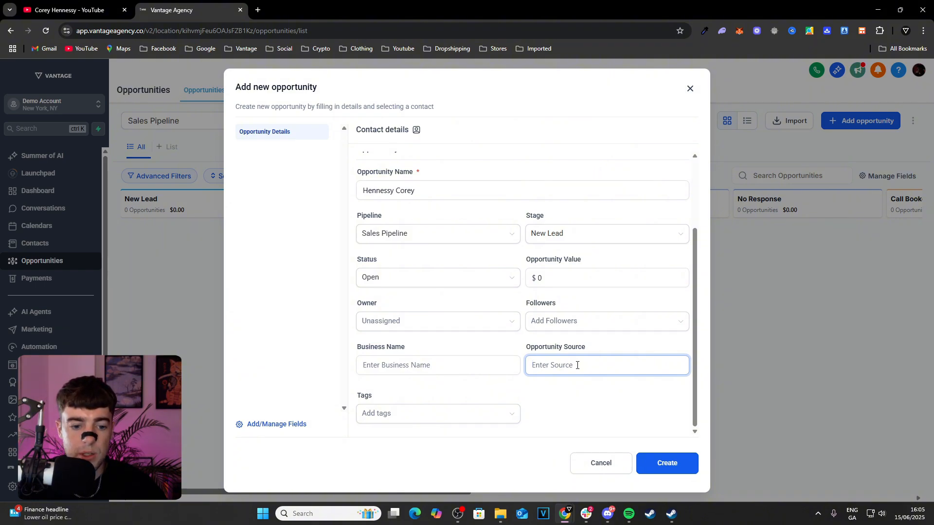
# Look through the existing tags offered for the new opportunity
pyautogui.click(476, 411)
pyautogui.click(541, 406)
pyautogui.click(488, 416)
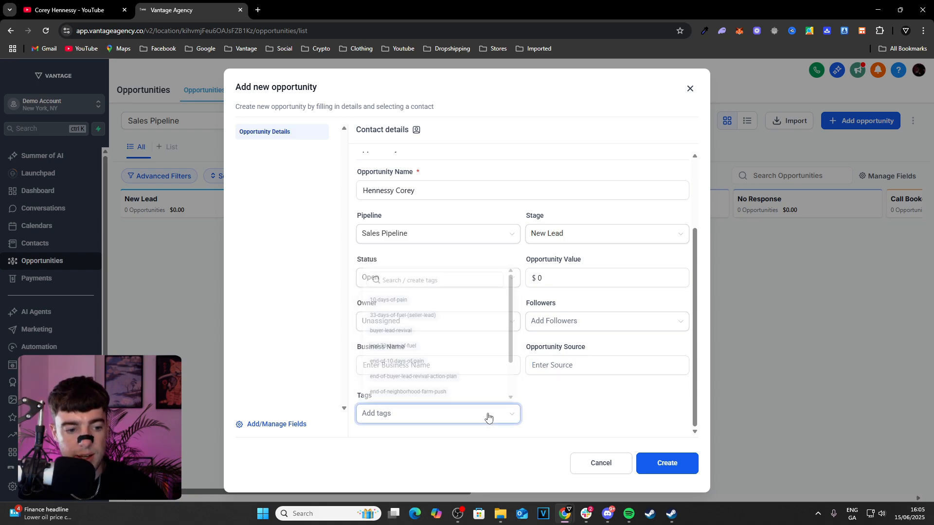
pyautogui.scroll(-3, 448, 340)
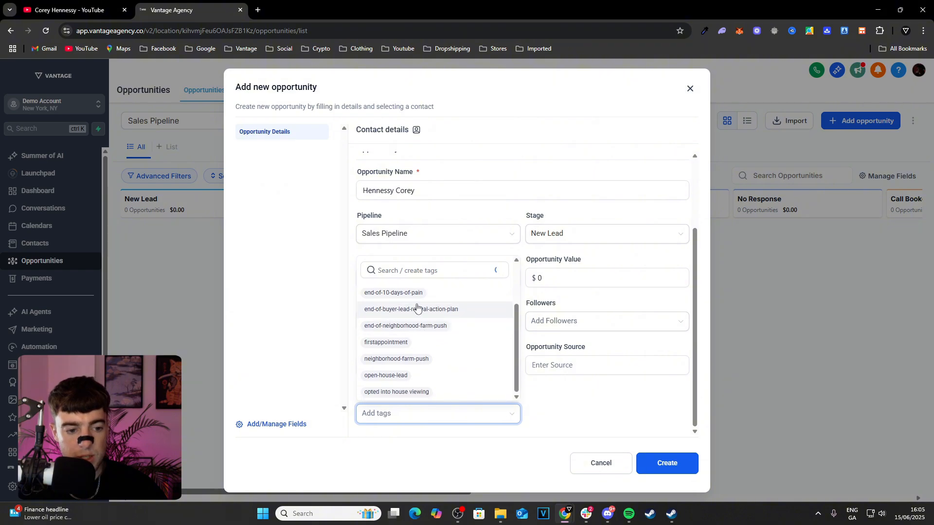
pyautogui.scroll(1, 415, 341)
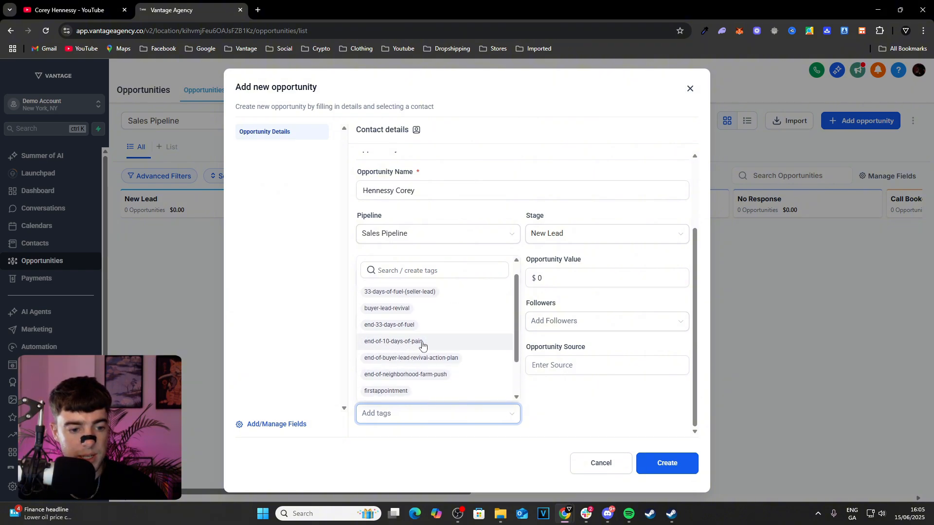
pyautogui.scroll(1, 391, 351)
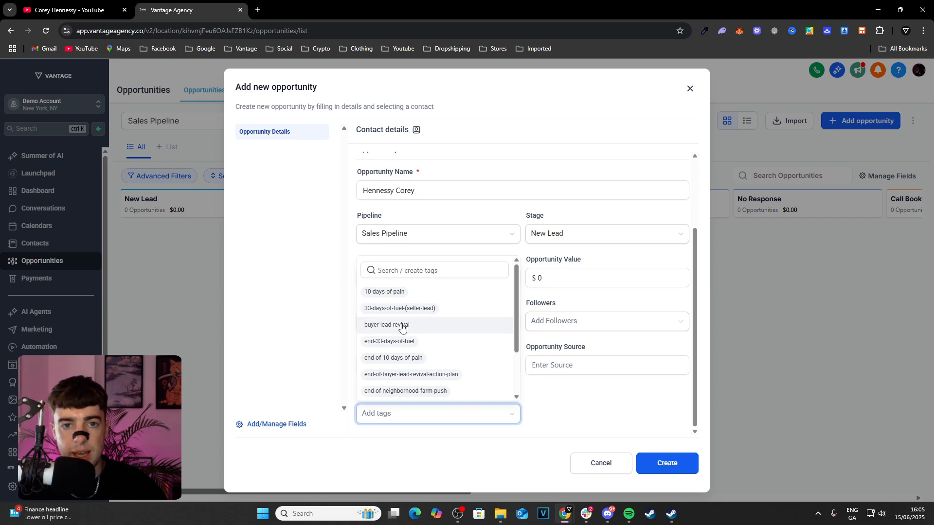
pyautogui.scroll(-2, 406, 333)
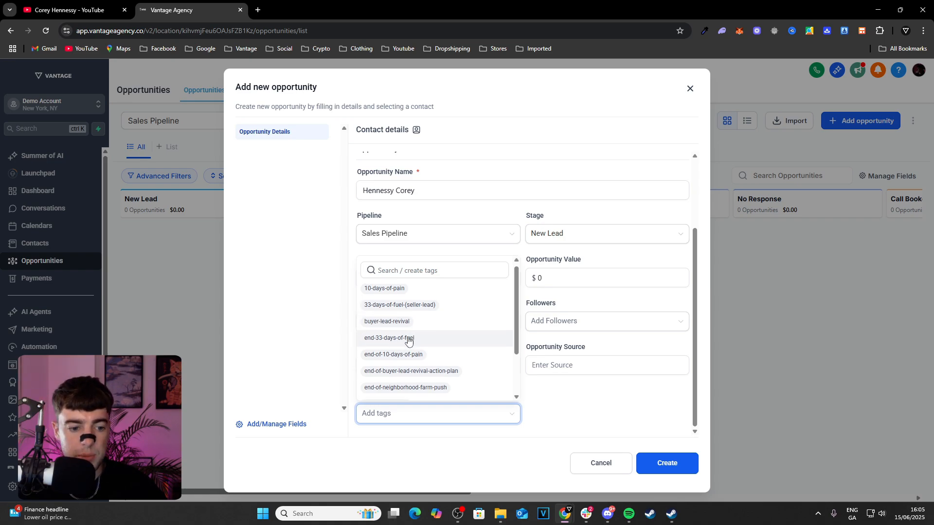
# Create the opportunity without any tags and close its details to return to the pipeline board
pyautogui.click(547, 404)
pyautogui.click(665, 458)
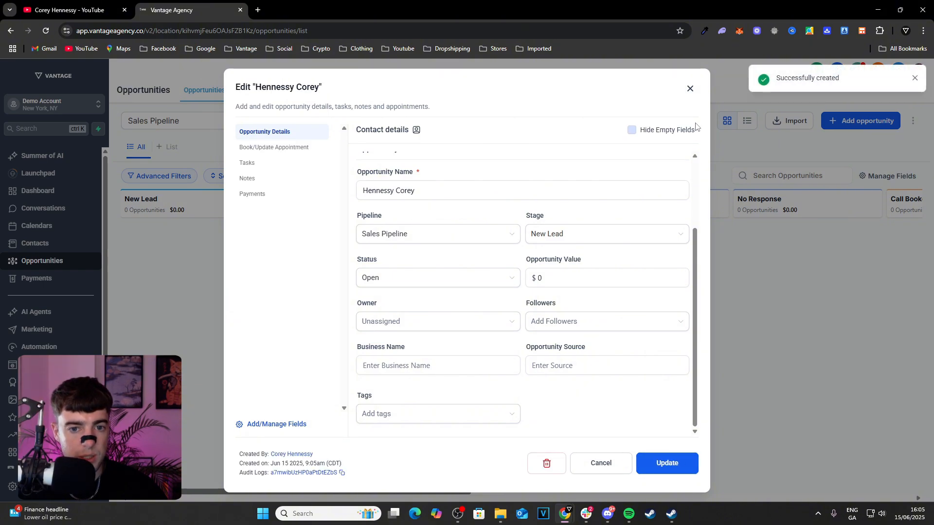
pyautogui.click(692, 88)
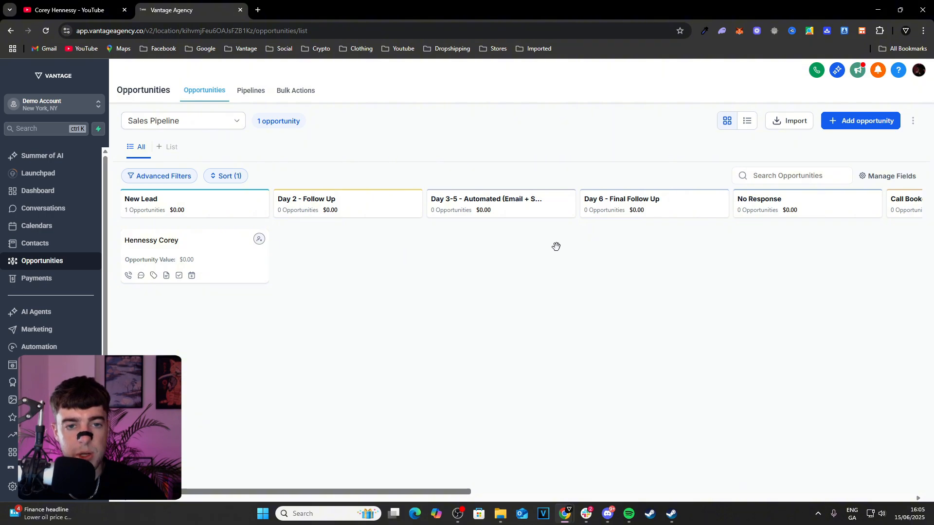
# Check the card customisation options, including the opportunity value in the card preview, without applying changes
pyautogui.click(892, 183)
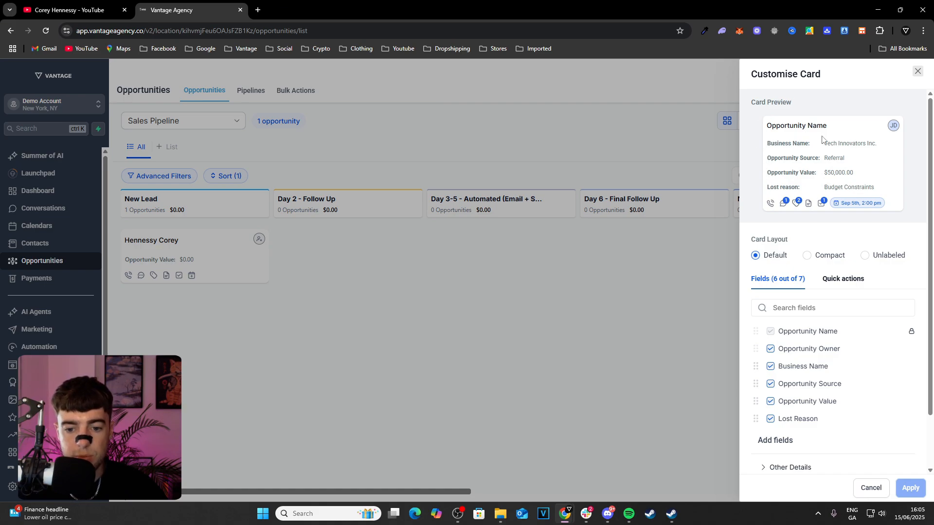
pyautogui.doubleClick(849, 173)
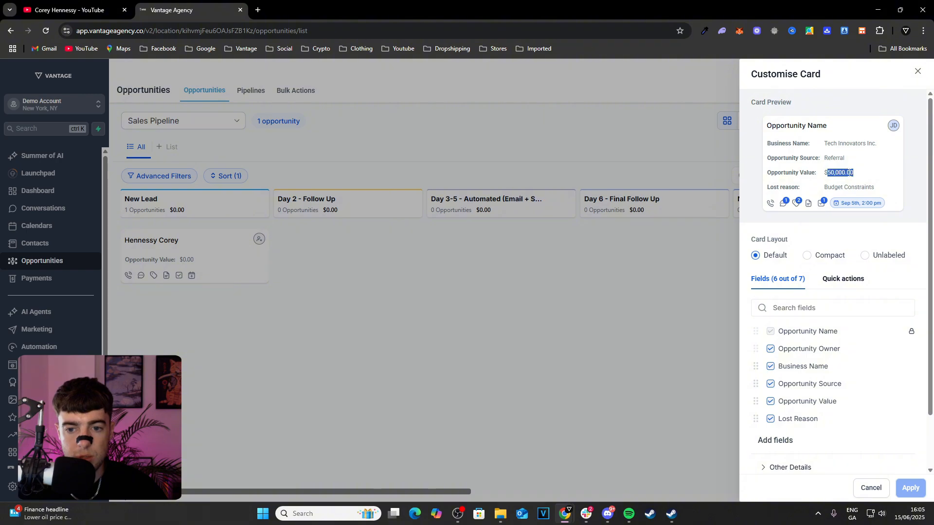
pyautogui.click(917, 72)
# Open the opportunity in the New Lead stage and set its value to $50000
pyautogui.click(147, 248)
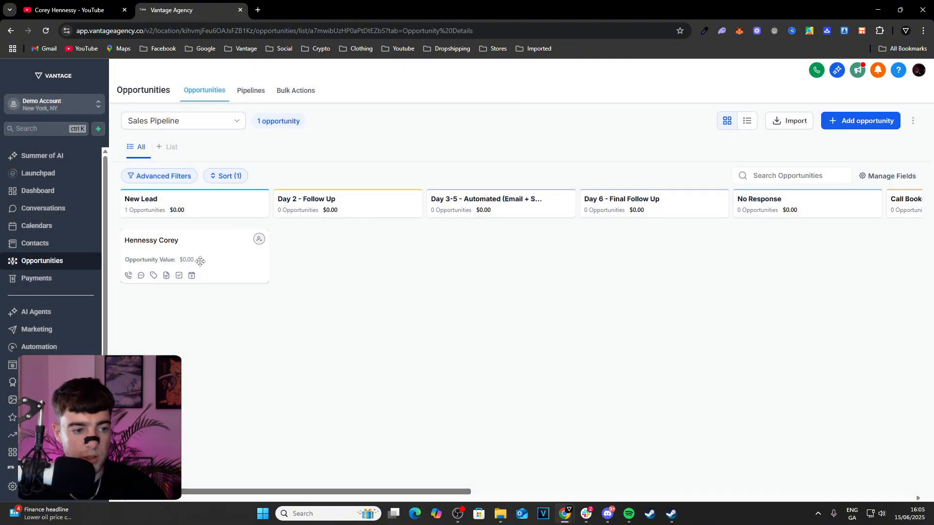
pyautogui.scroll(-2, 540, 341)
pyautogui.click(568, 280)
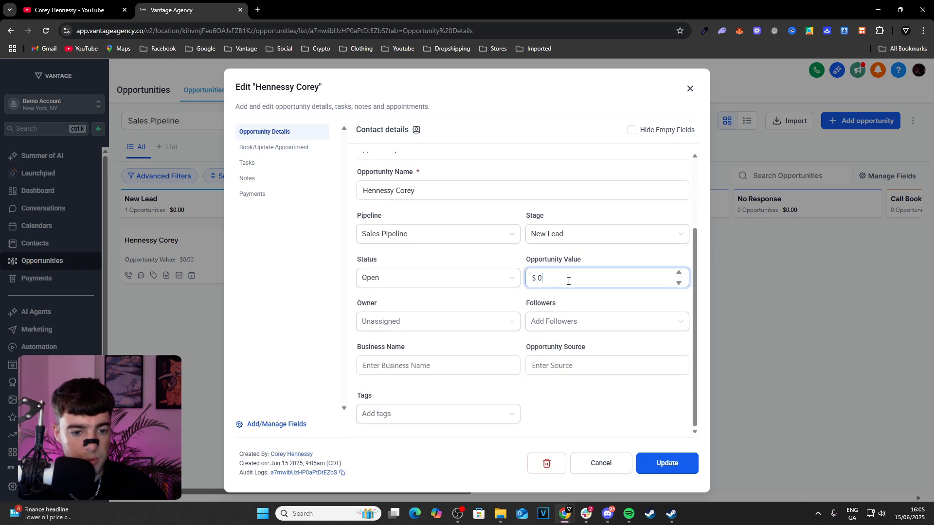
pyautogui.hotkey('ctrl', 'a')
pyautogui.write('5')
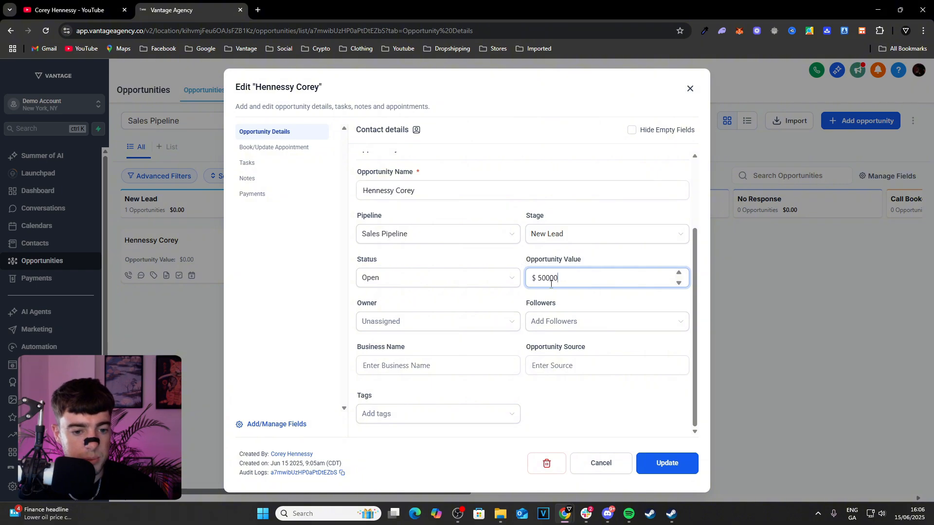
pyautogui.write('0000')
# Set the opportunity source to "Google Ads", save the update and close the opportunity
pyautogui.click(558, 369)
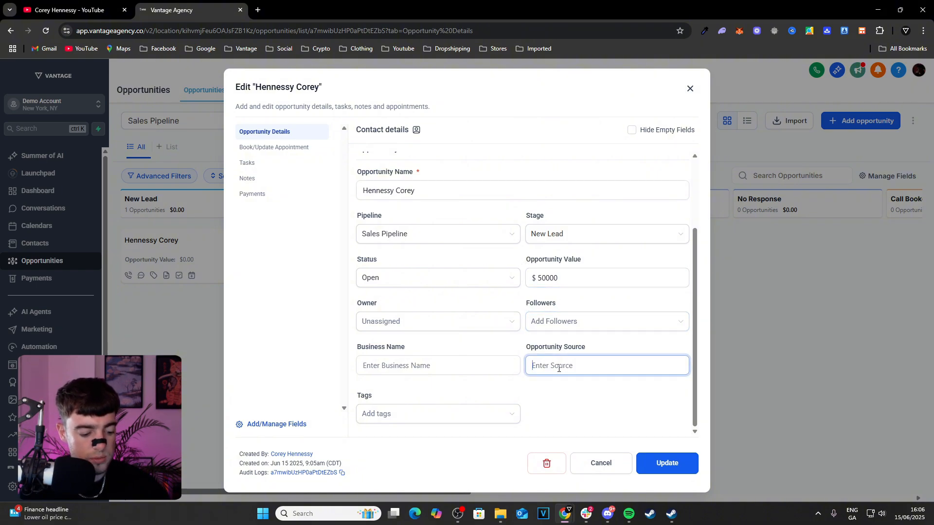
pyautogui.write('Google Ads')
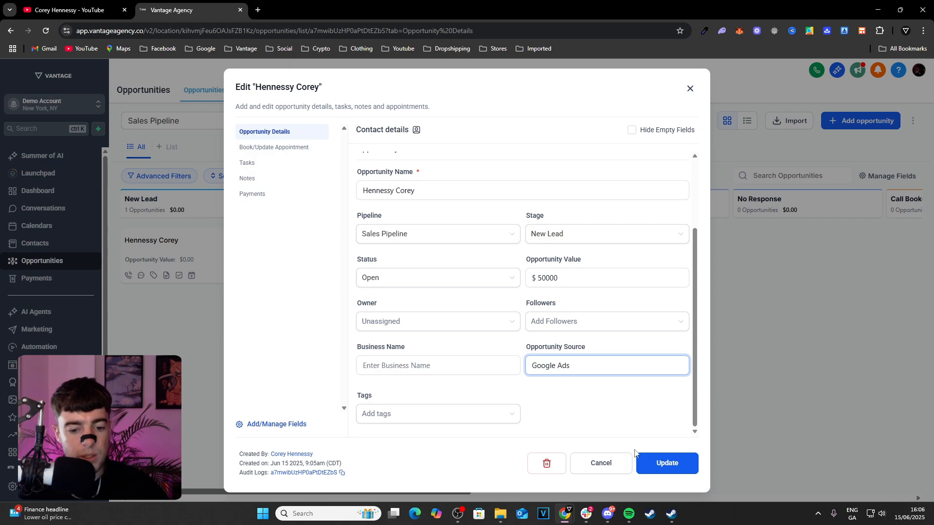
pyautogui.click(654, 464)
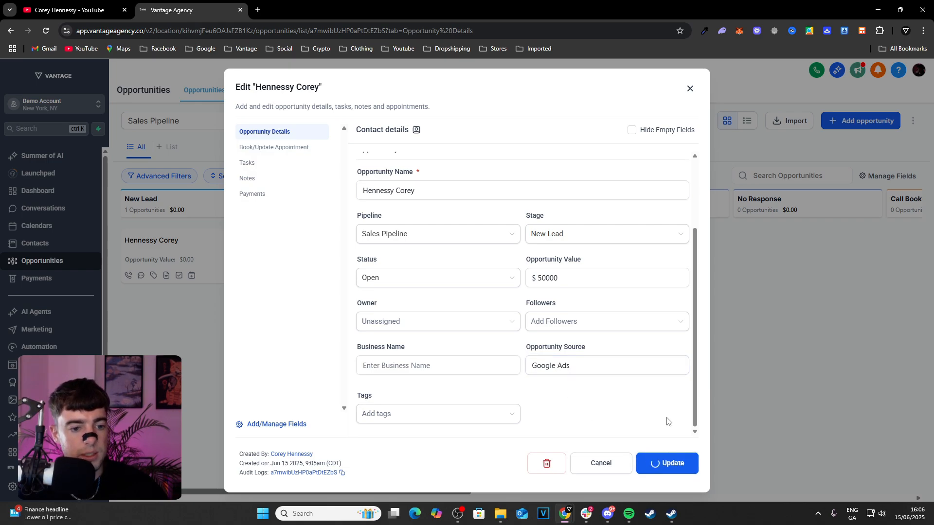
pyautogui.click(689, 89)
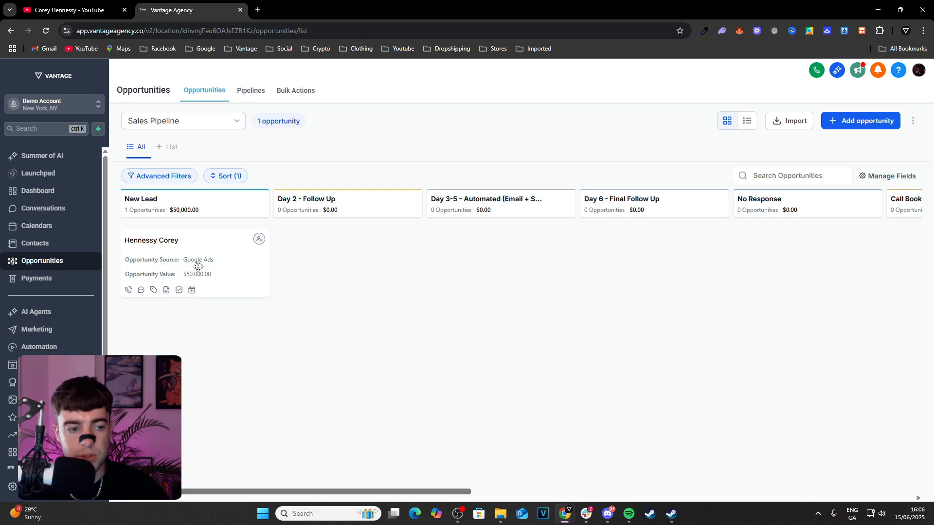
# Move the opportunity card from New Lead to No Response, and back to the Day 3-5 - Automated stage
pyautogui.hscroll(2, 313, 482)
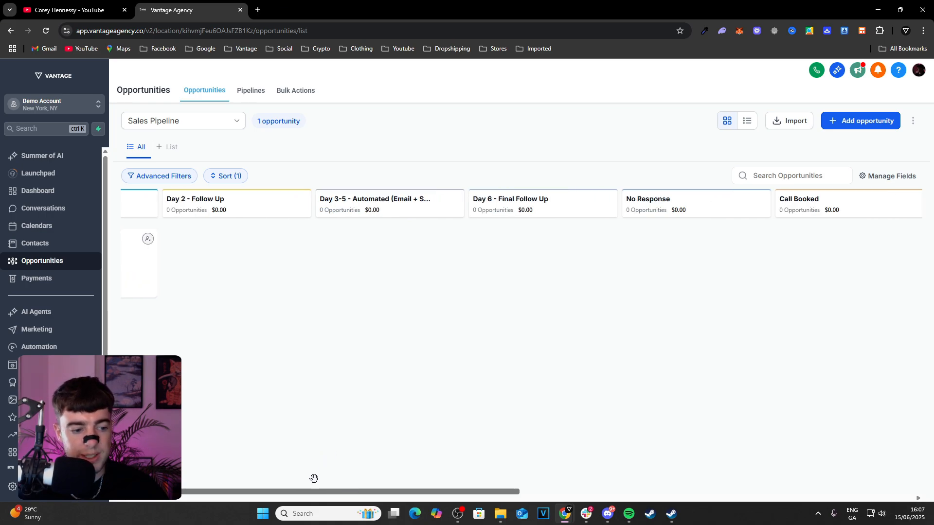
pyautogui.hscroll(-2, 292, 489)
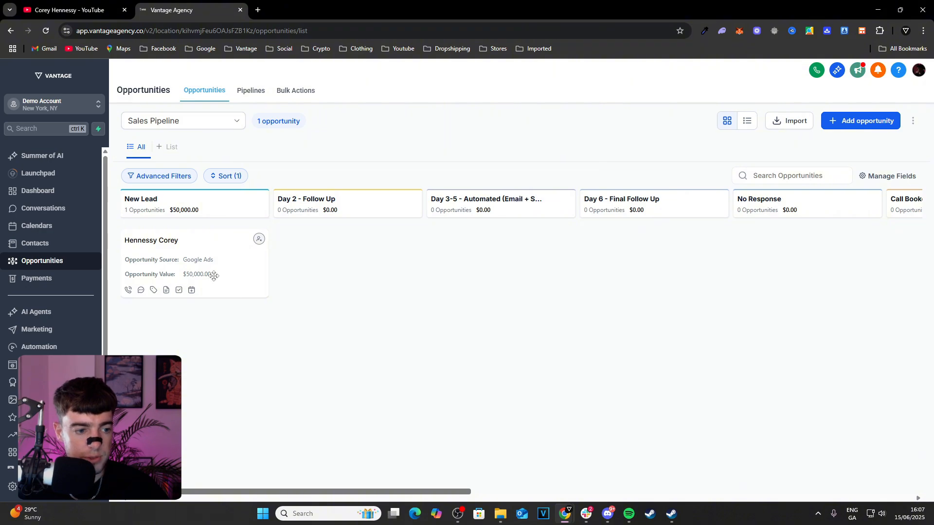
pyautogui.moveTo(214, 275); pyautogui.dragTo(827, 285)
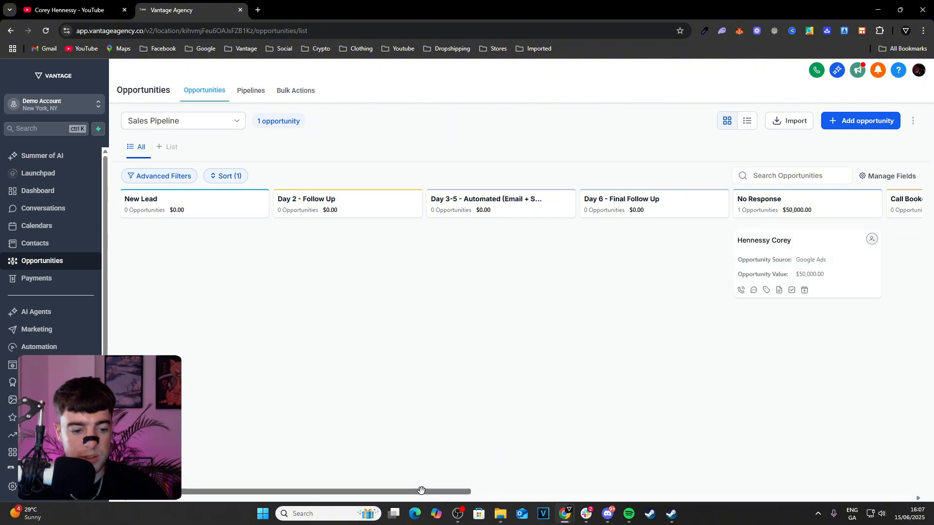
pyautogui.moveTo(421, 490); pyautogui.dragTo(527, 463)
pyautogui.moveTo(488, 267); pyautogui.dragTo(272, 258)
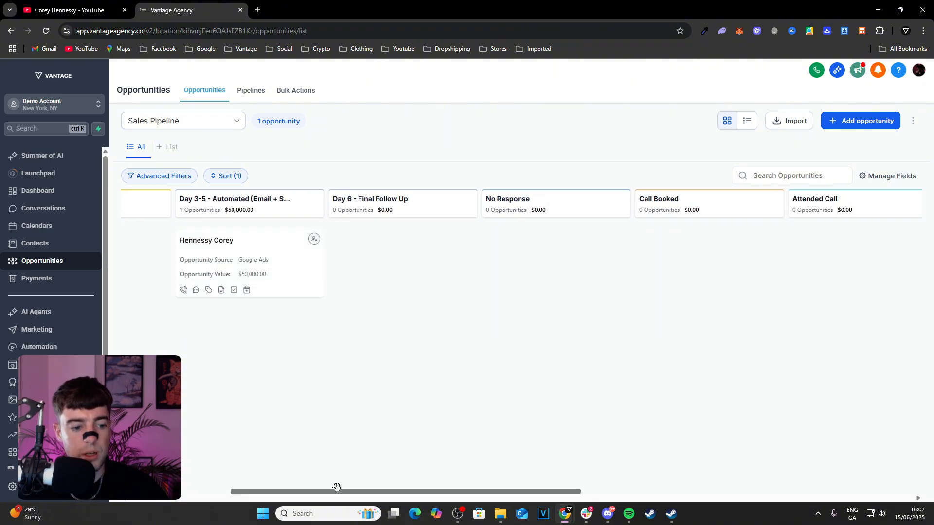
# Move the opportunity card to the Call Booked stage and look over the stages through Closed / Won
pyautogui.moveTo(337, 488); pyautogui.dragTo(319, 488)
pyautogui.moveTo(301, 289); pyautogui.dragTo(710, 336)
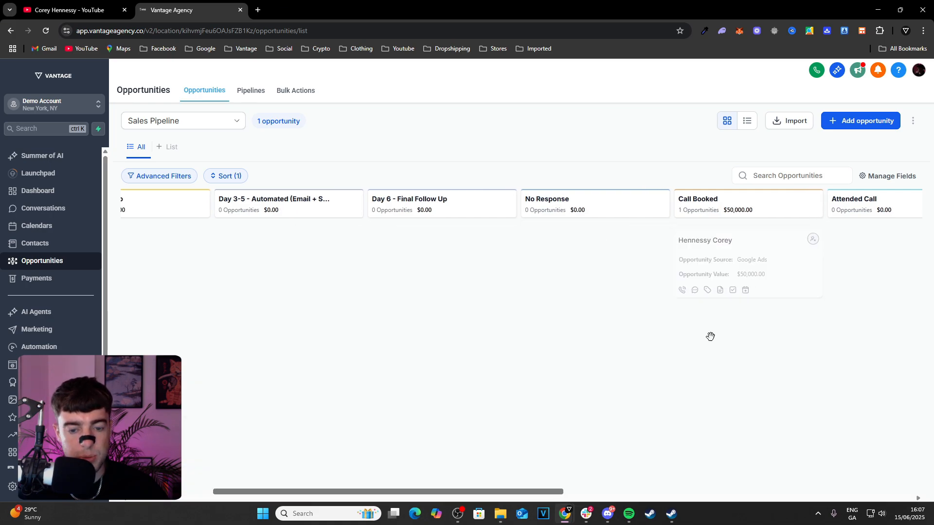
pyautogui.moveTo(493, 490); pyautogui.dragTo(642, 491)
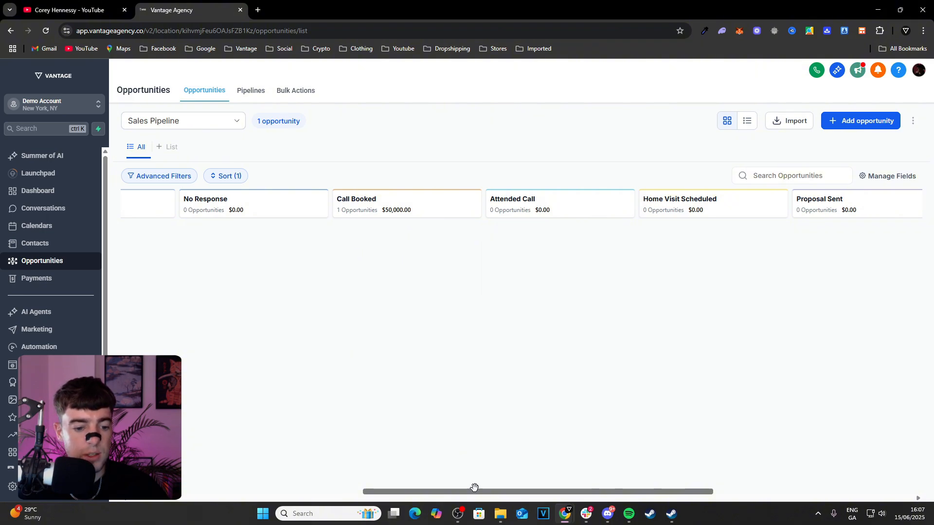
pyautogui.moveTo(474, 488); pyautogui.dragTo(445, 488)
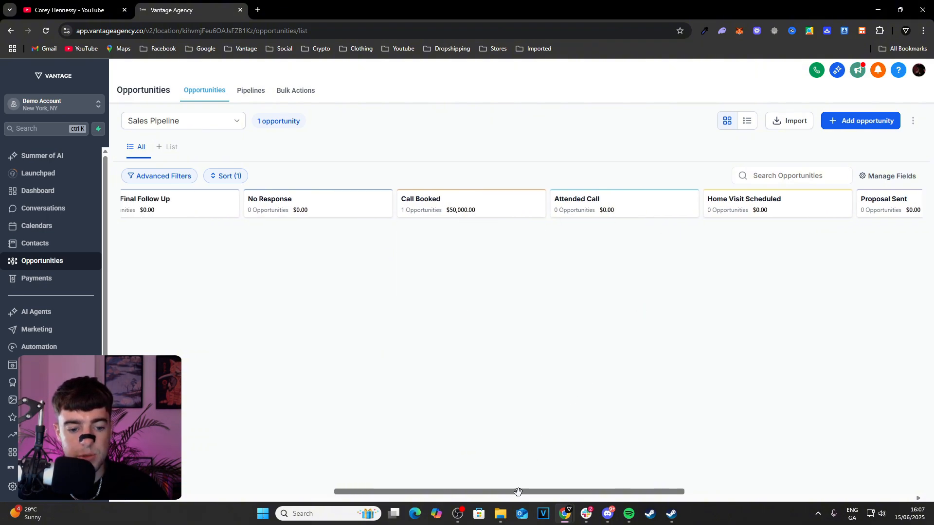
pyautogui.moveTo(549, 491); pyautogui.dragTo(653, 493)
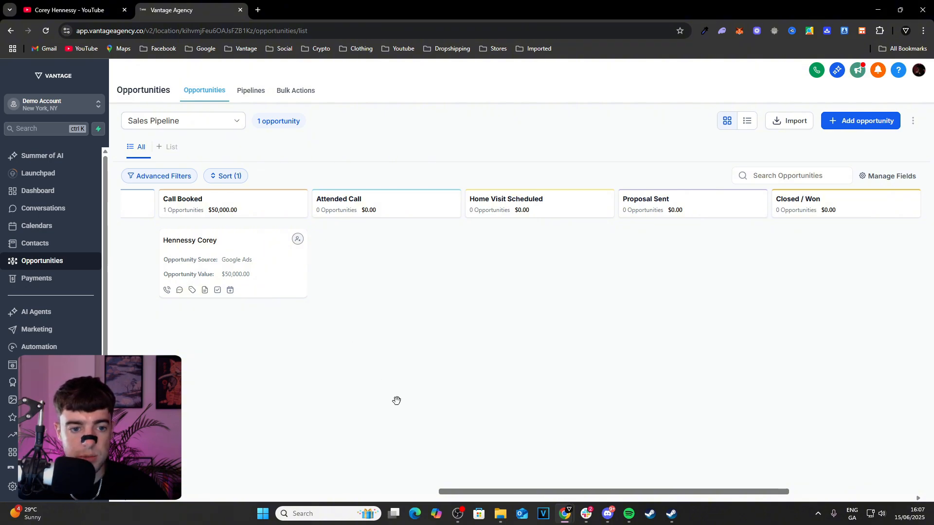
pyautogui.moveTo(505, 491); pyautogui.dragTo(403, 431)
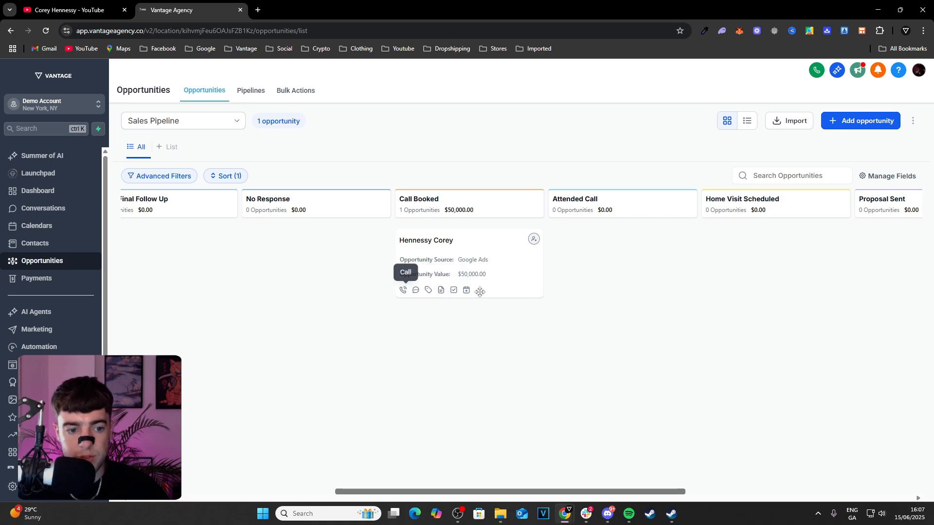
# Open the opportunity in Call Booked, check its appointment, tasks and notes sections, and close it
pyautogui.click(510, 260)
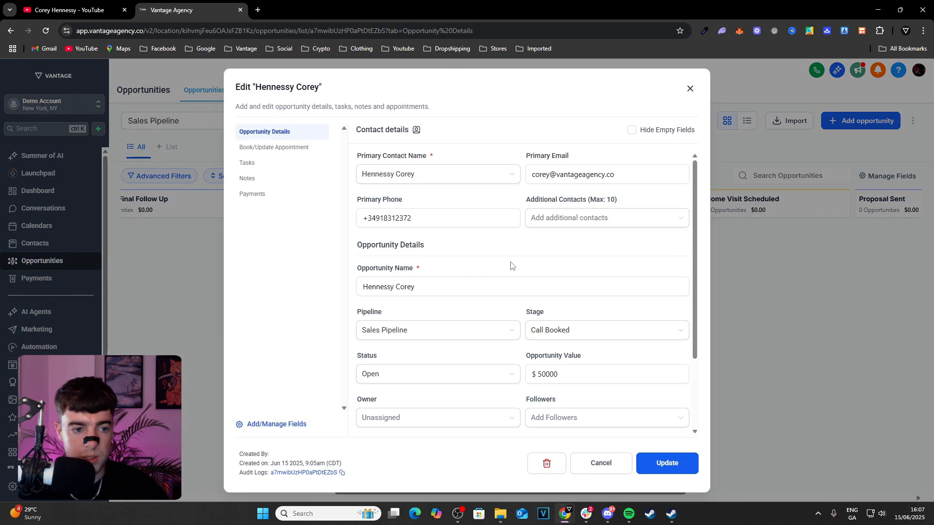
pyautogui.click(297, 147)
pyautogui.click(290, 163)
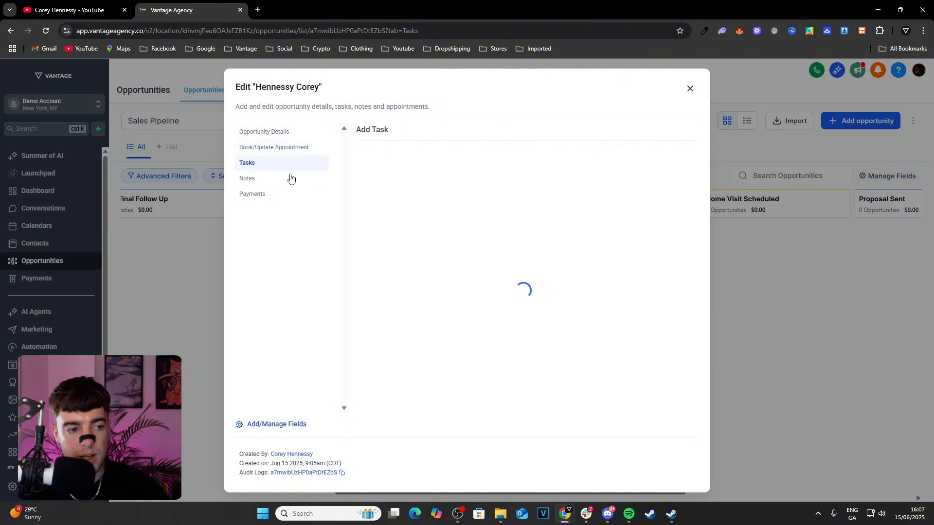
pyautogui.click(284, 179)
pyautogui.click(294, 135)
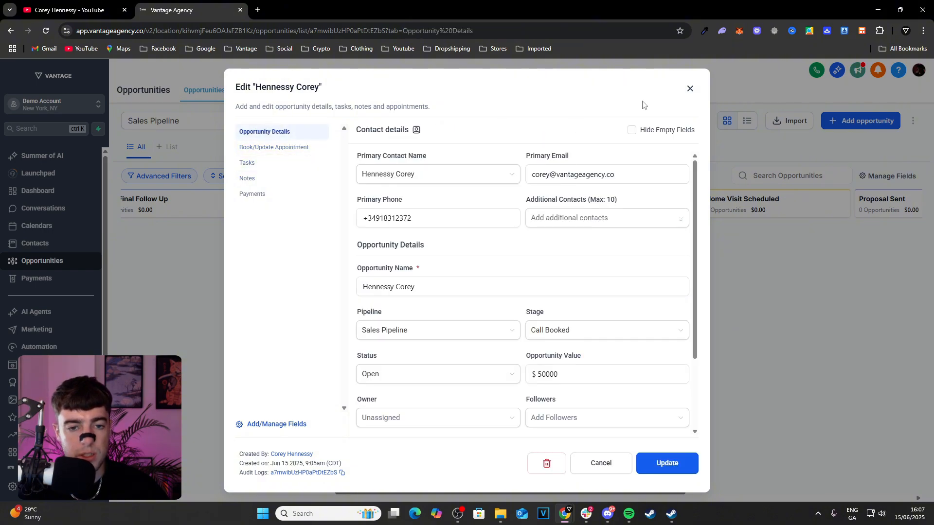
pyautogui.click(690, 89)
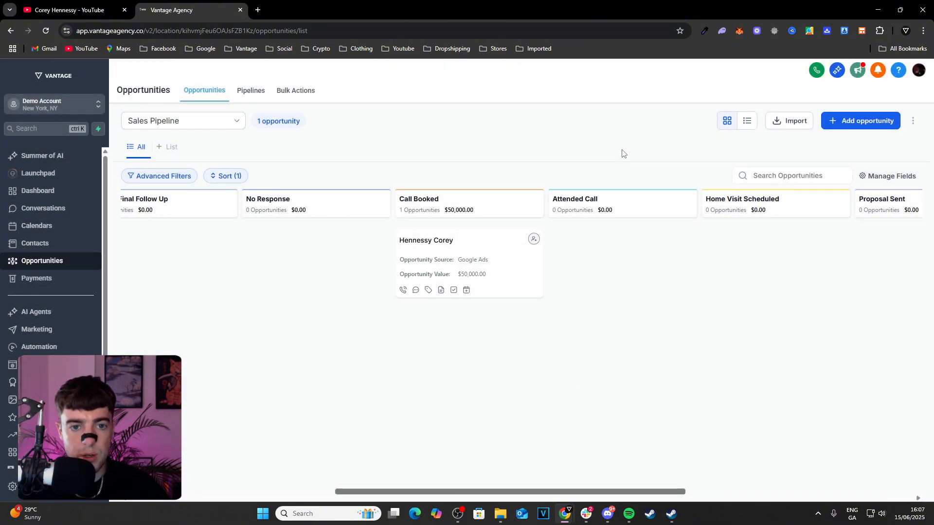